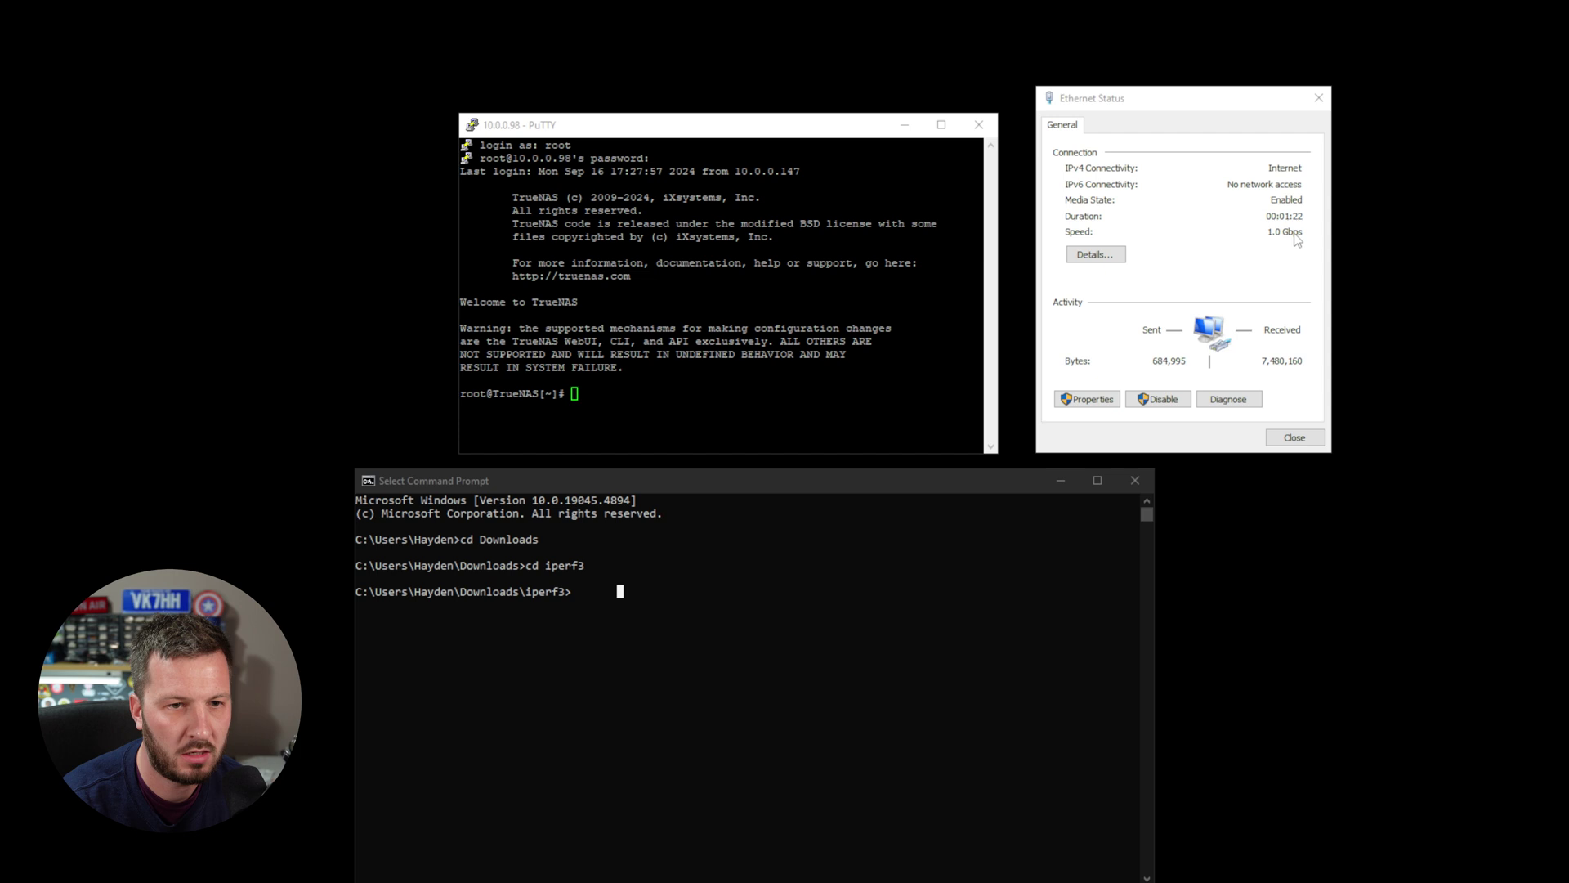
Start an iperf3 server in the TrueNAS SSH session with iperf3 -s.
{"action": "left_click", "coordinate": [593, 133]}
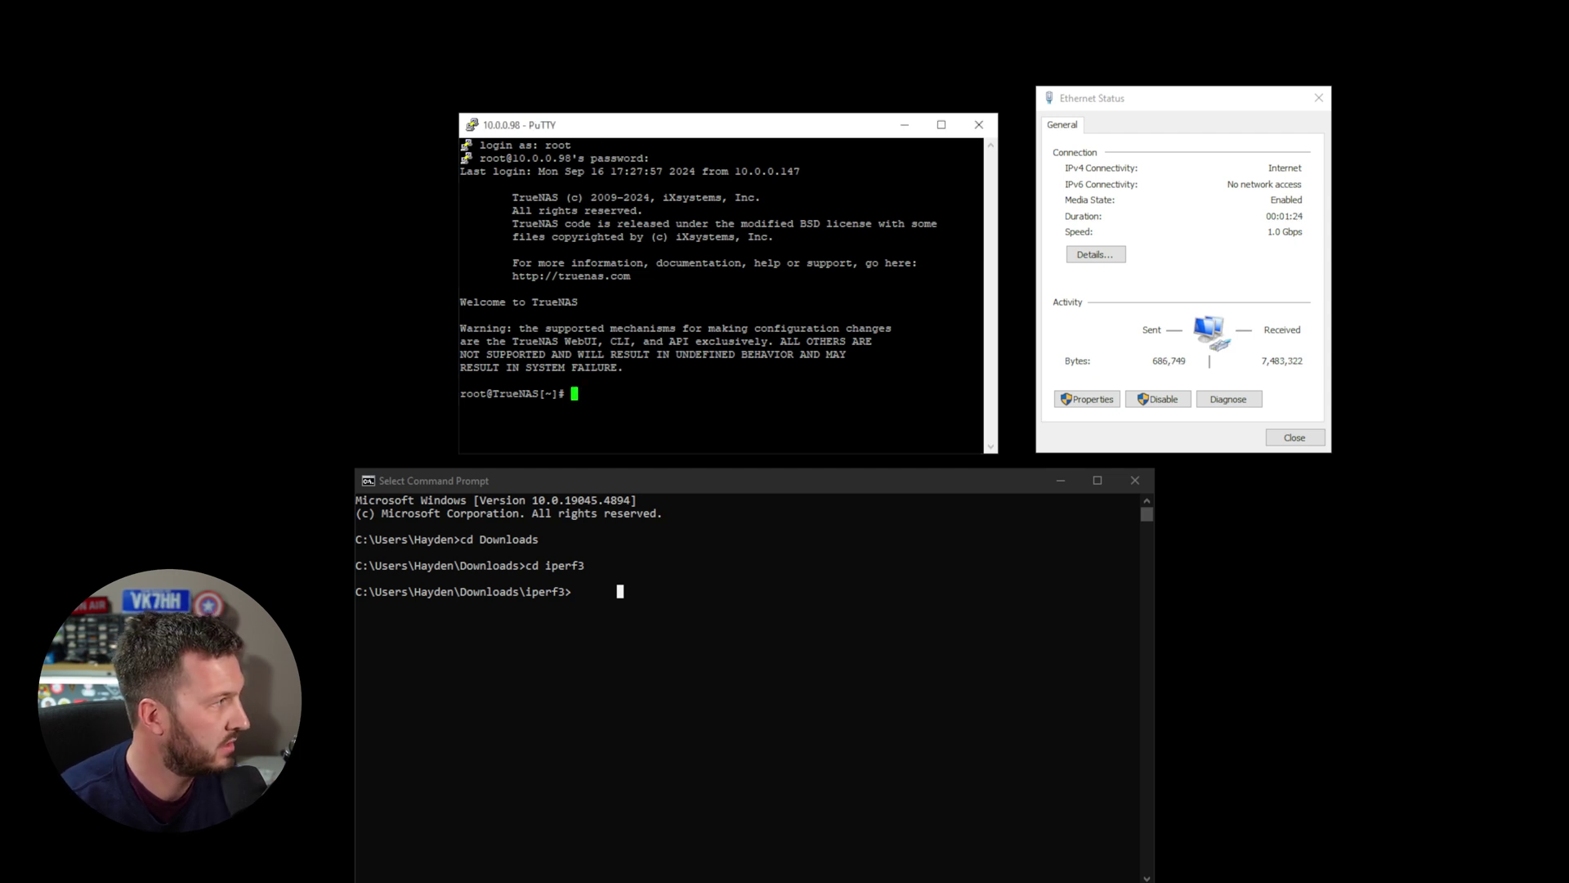
{"action": "type", "text": "i"}
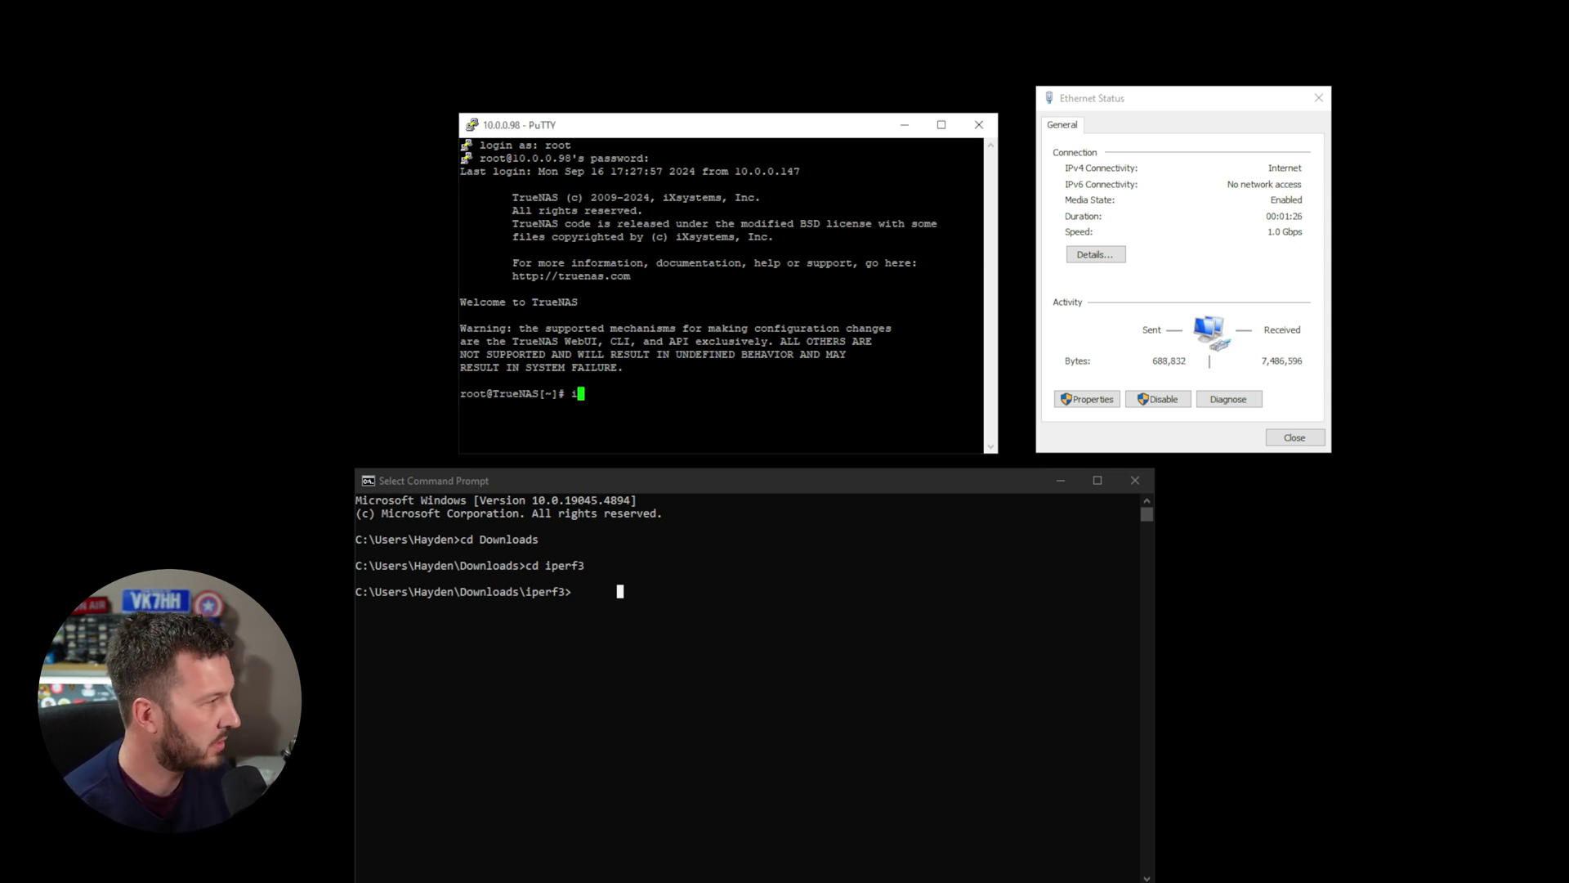
{"action": "type", "text": "perf3"}
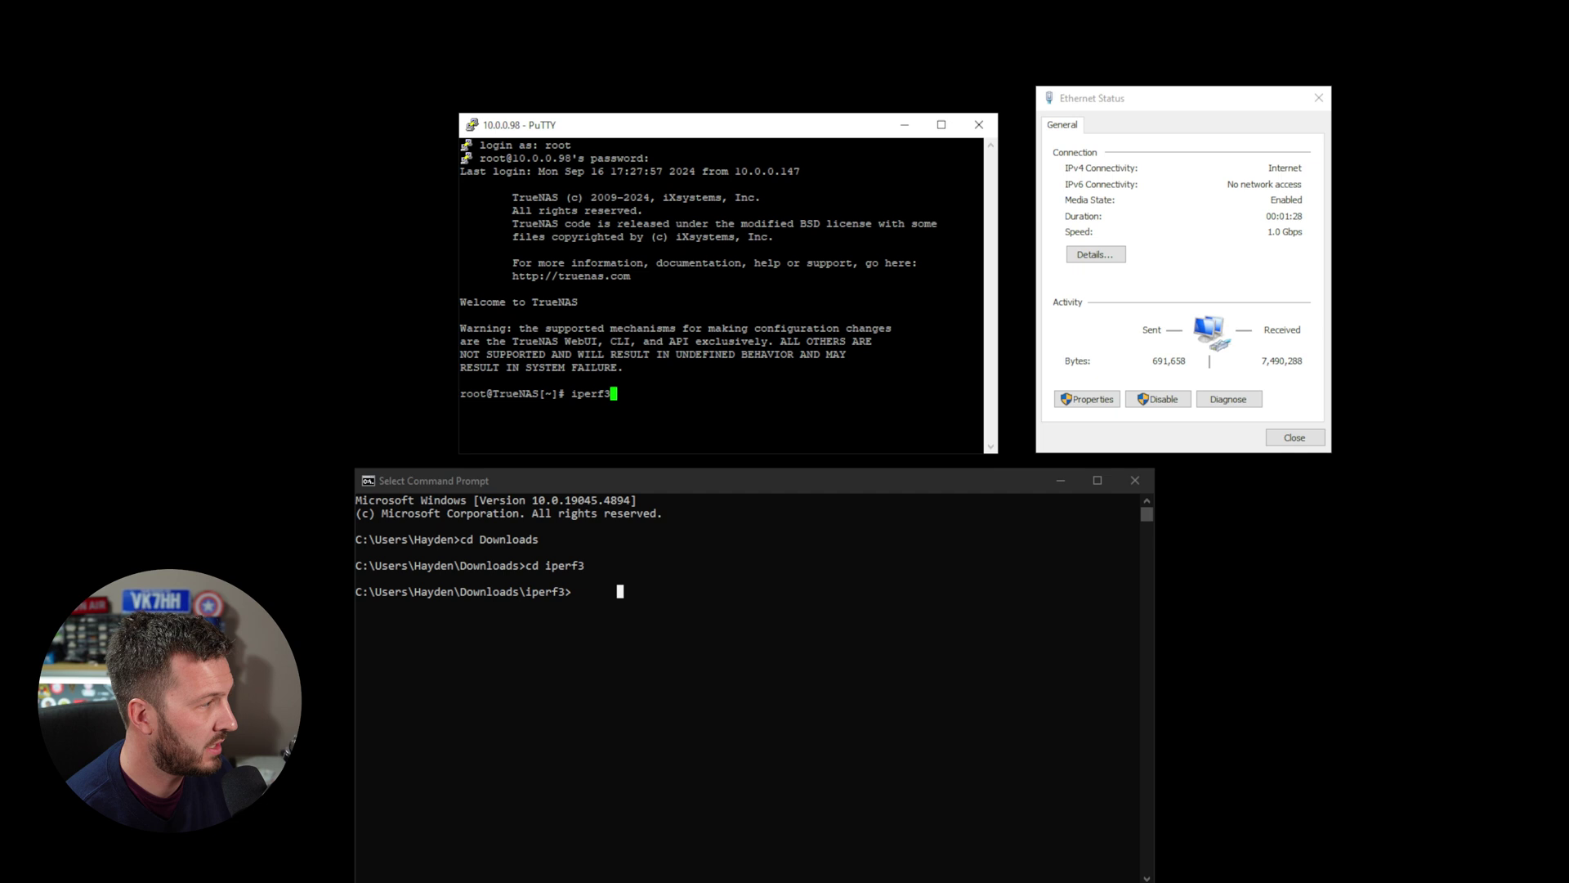
{"action": "type", "text": " -s"}
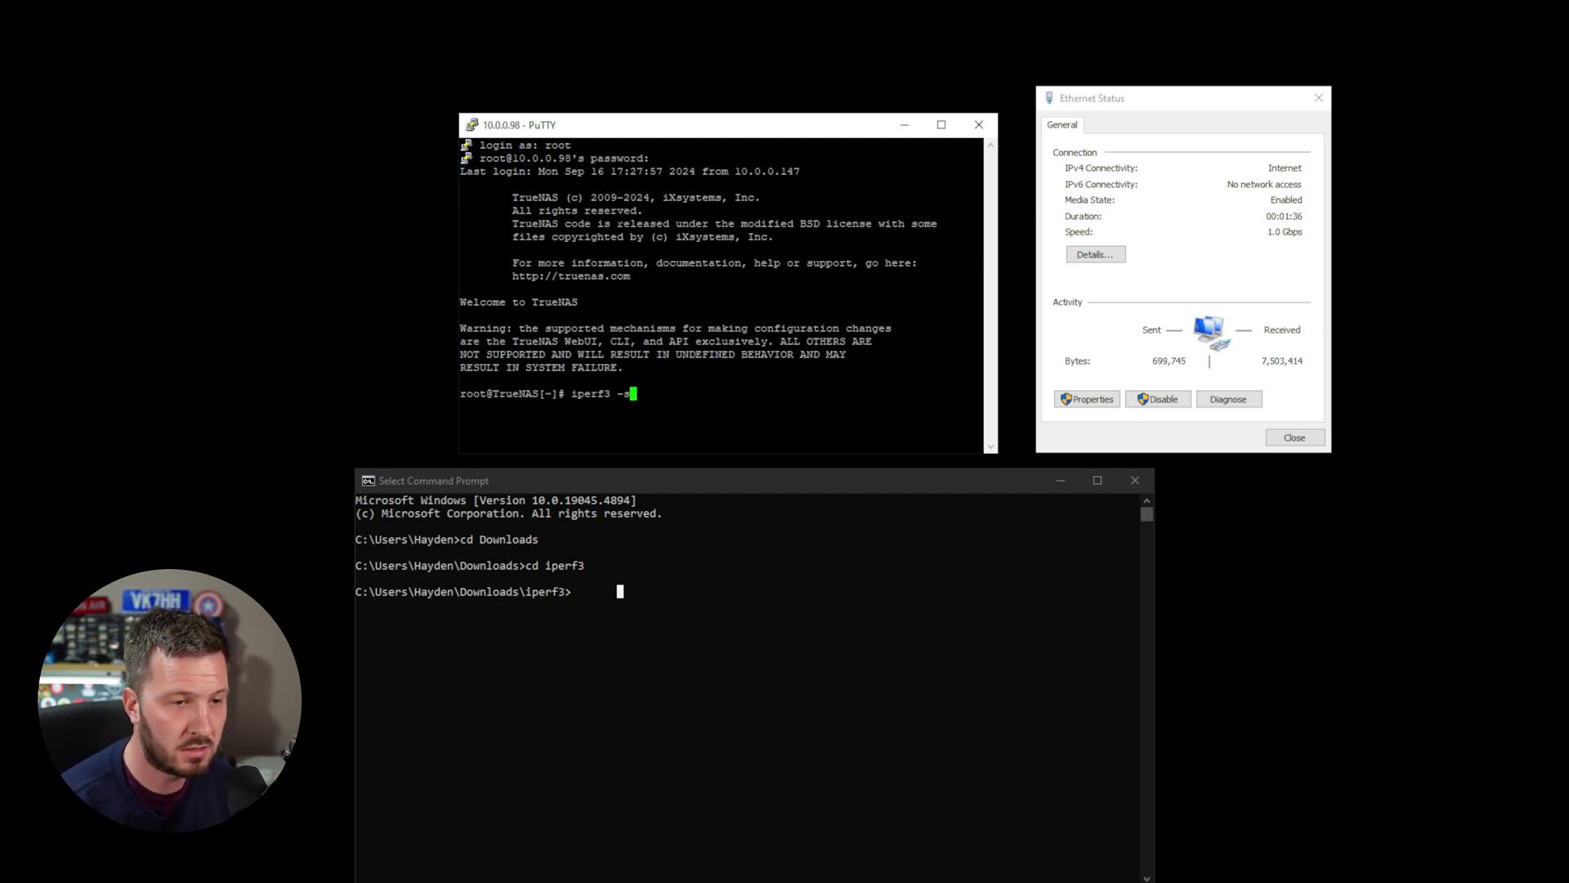
{"action": "key", "text": "Return"}
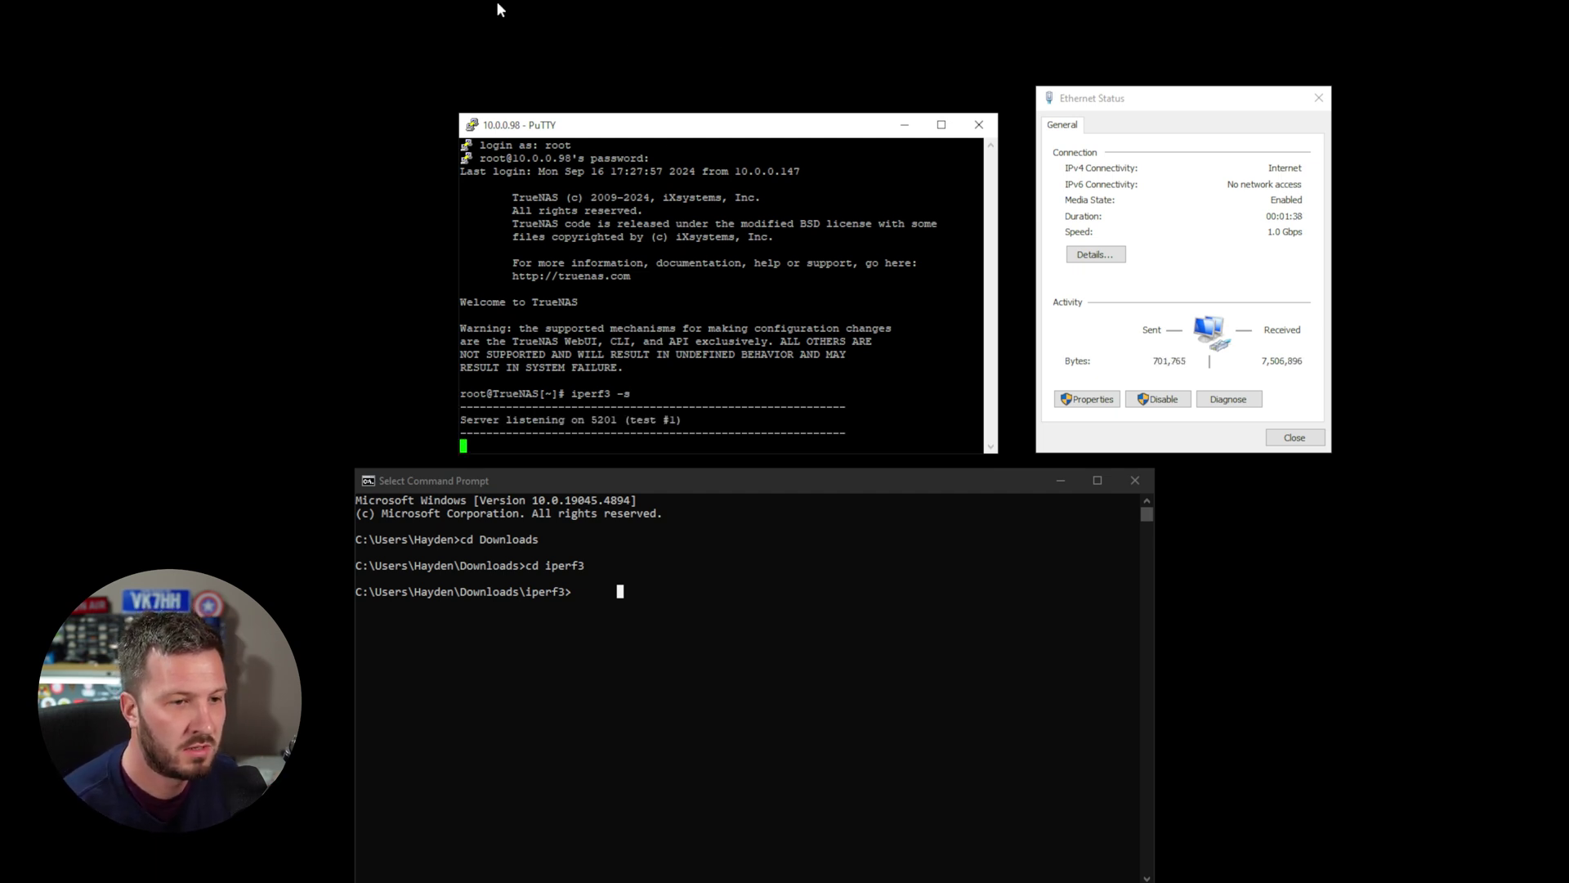
Run iperf3.exe -c 10.0.0.98 in the Command Prompt to test throughput to the TrueNAS server.
{"action": "left_click", "coordinate": [710, 572]}
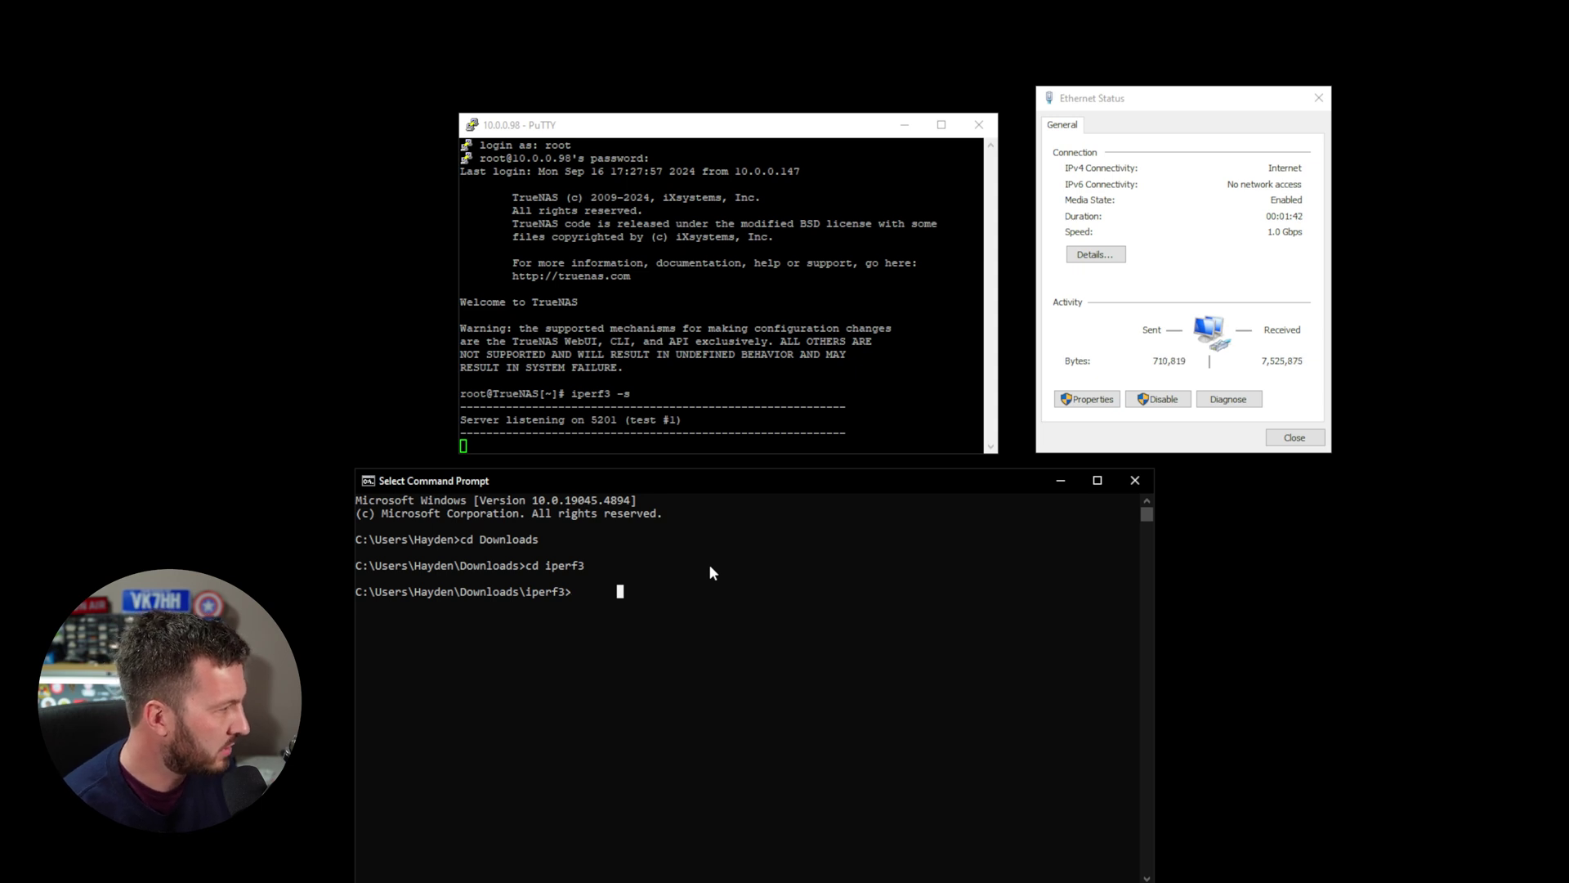
{"action": "key", "text": "Escape"}
{"action": "type", "text": "irpe"}
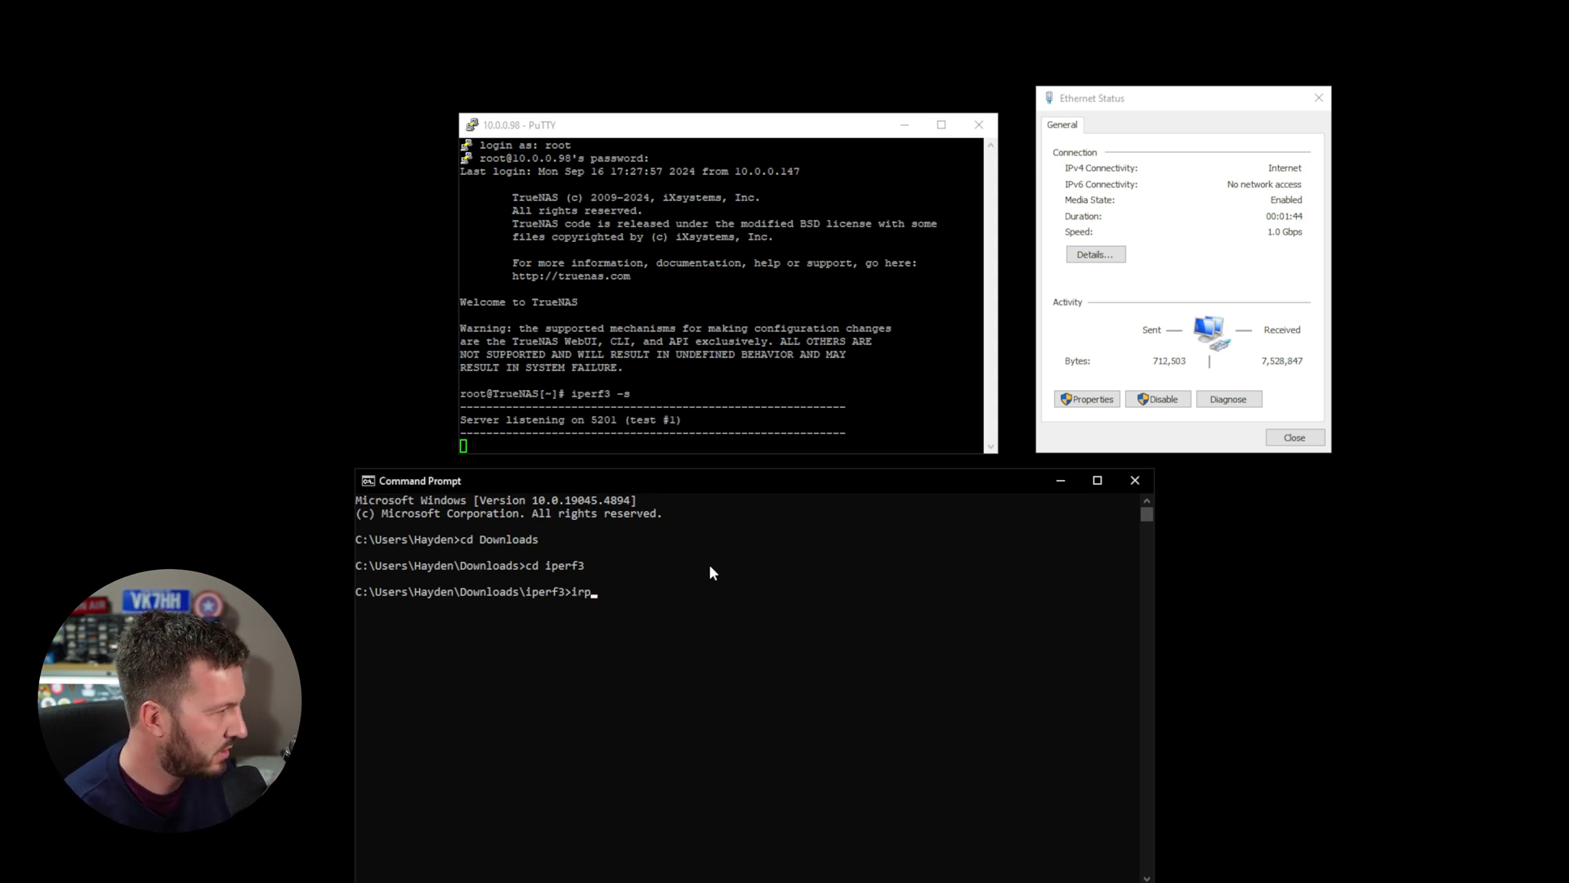
{"action": "key", "text": "BackSpace"}
{"action": "key", "text": "BackSpace"}
{"action": "key", "text": "BackSpace"}
{"action": "type", "text": "perf3"}
{"action": "type", "text": ".exre"}
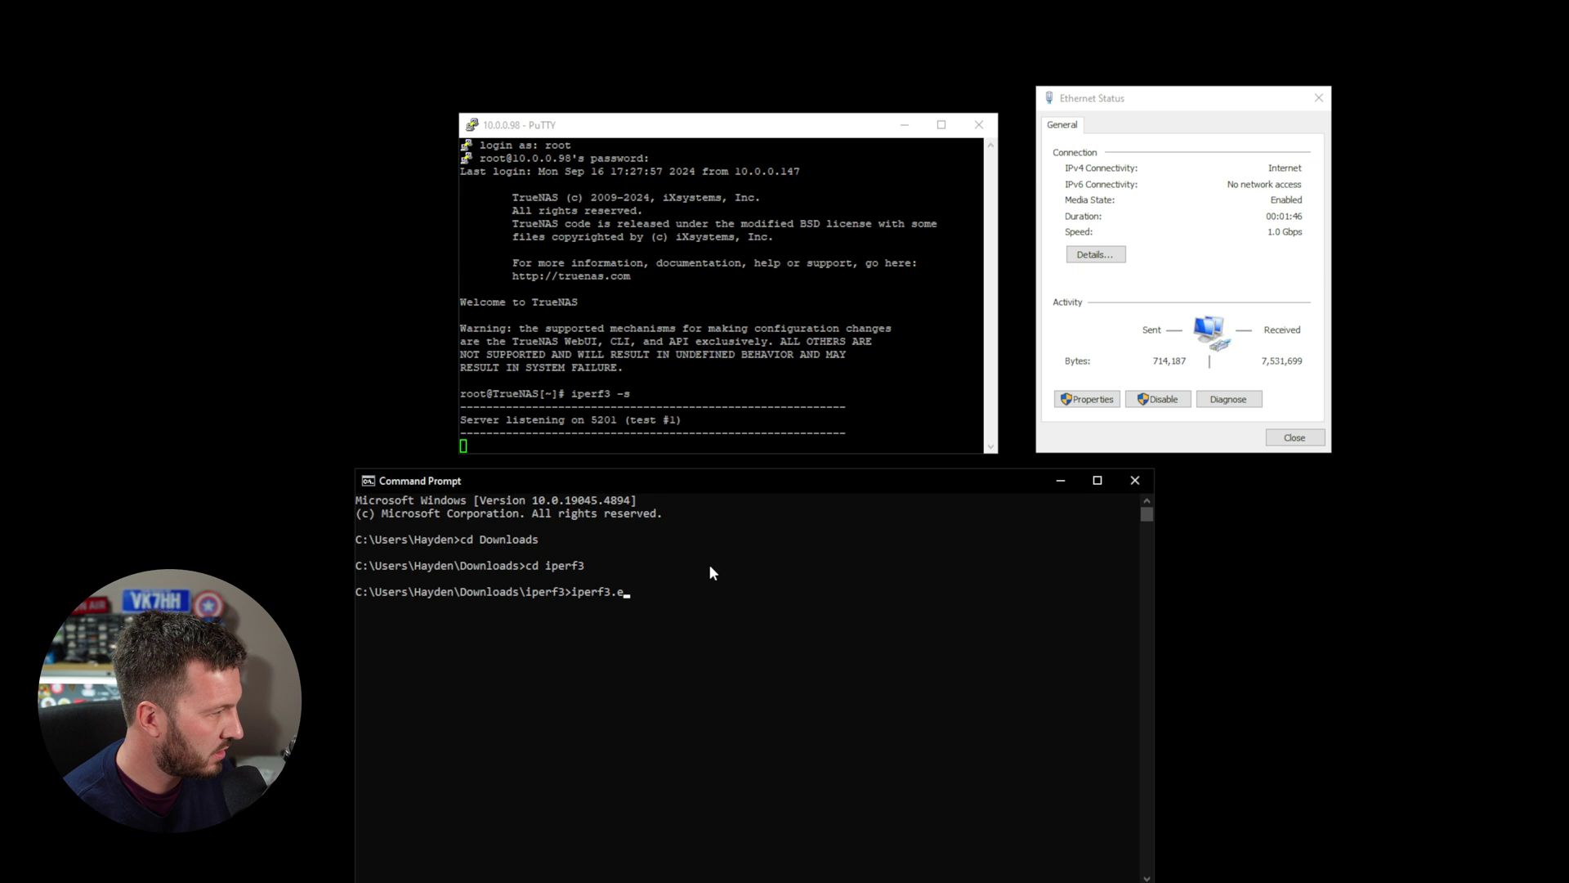
{"action": "key", "text": "BackSpace"}
{"action": "key", "text": "BackSpace"}
{"action": "key", "text": "BackSpace"}
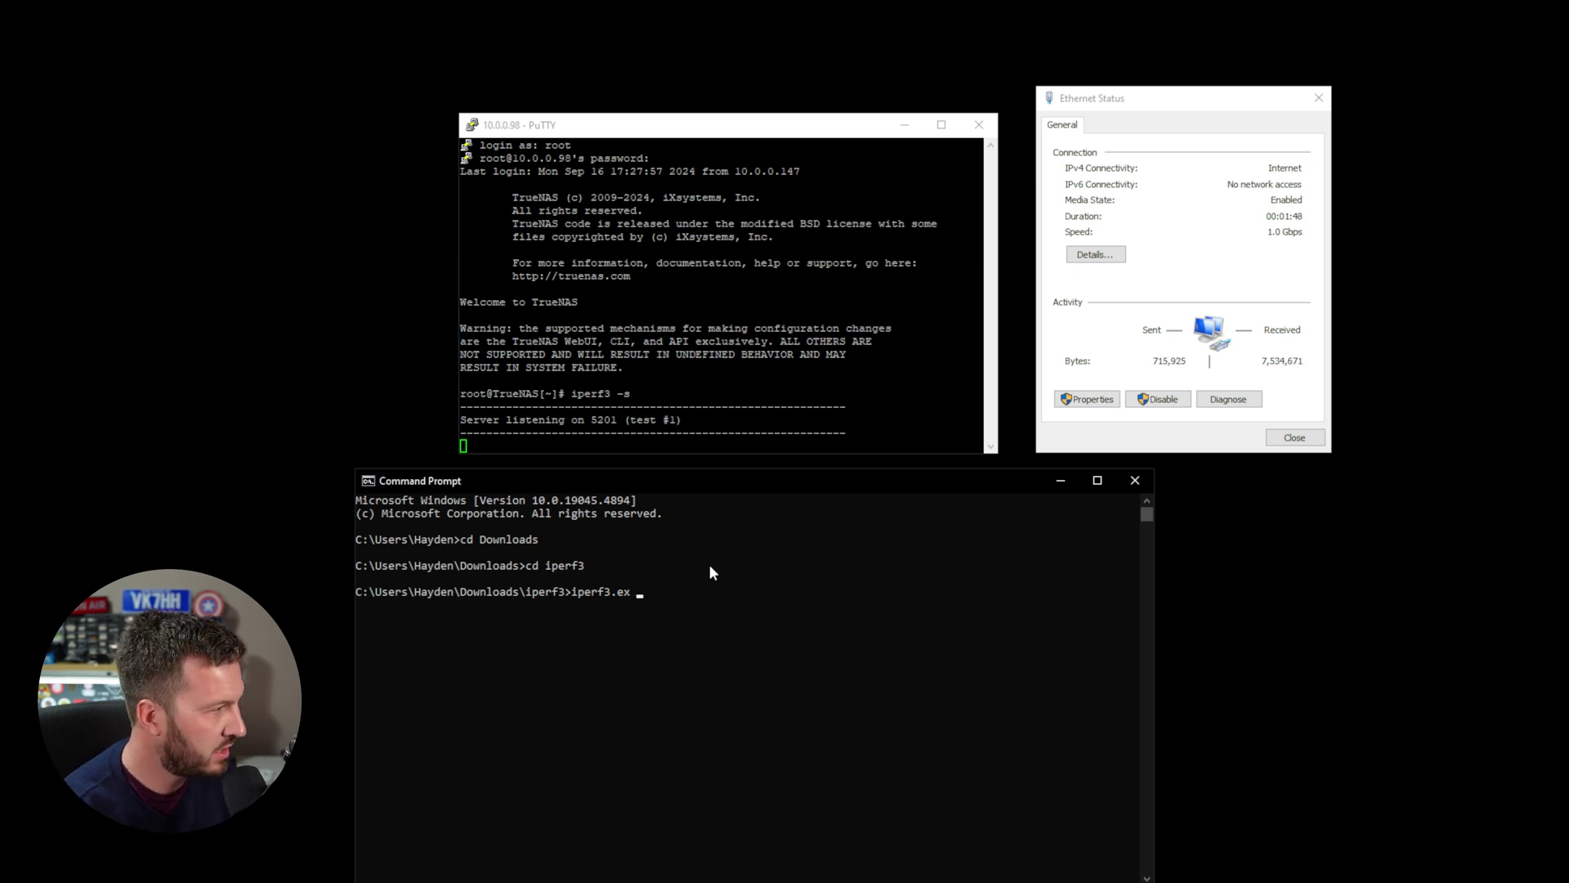
{"action": "type", "text": "e -c 10.0.0.98"}
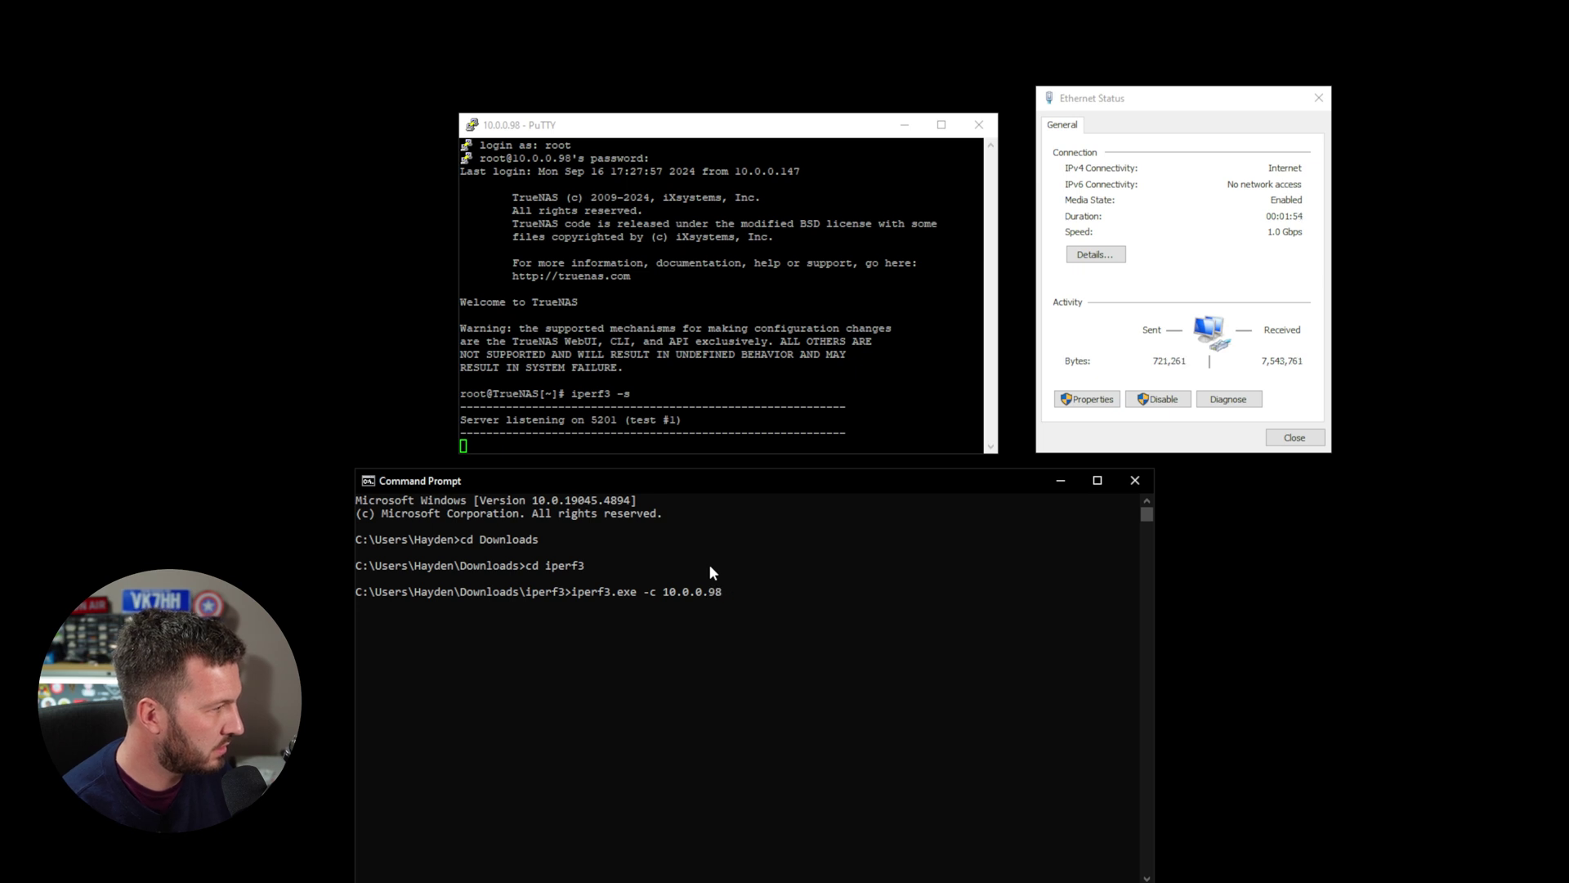
{"action": "key", "text": "Return"}
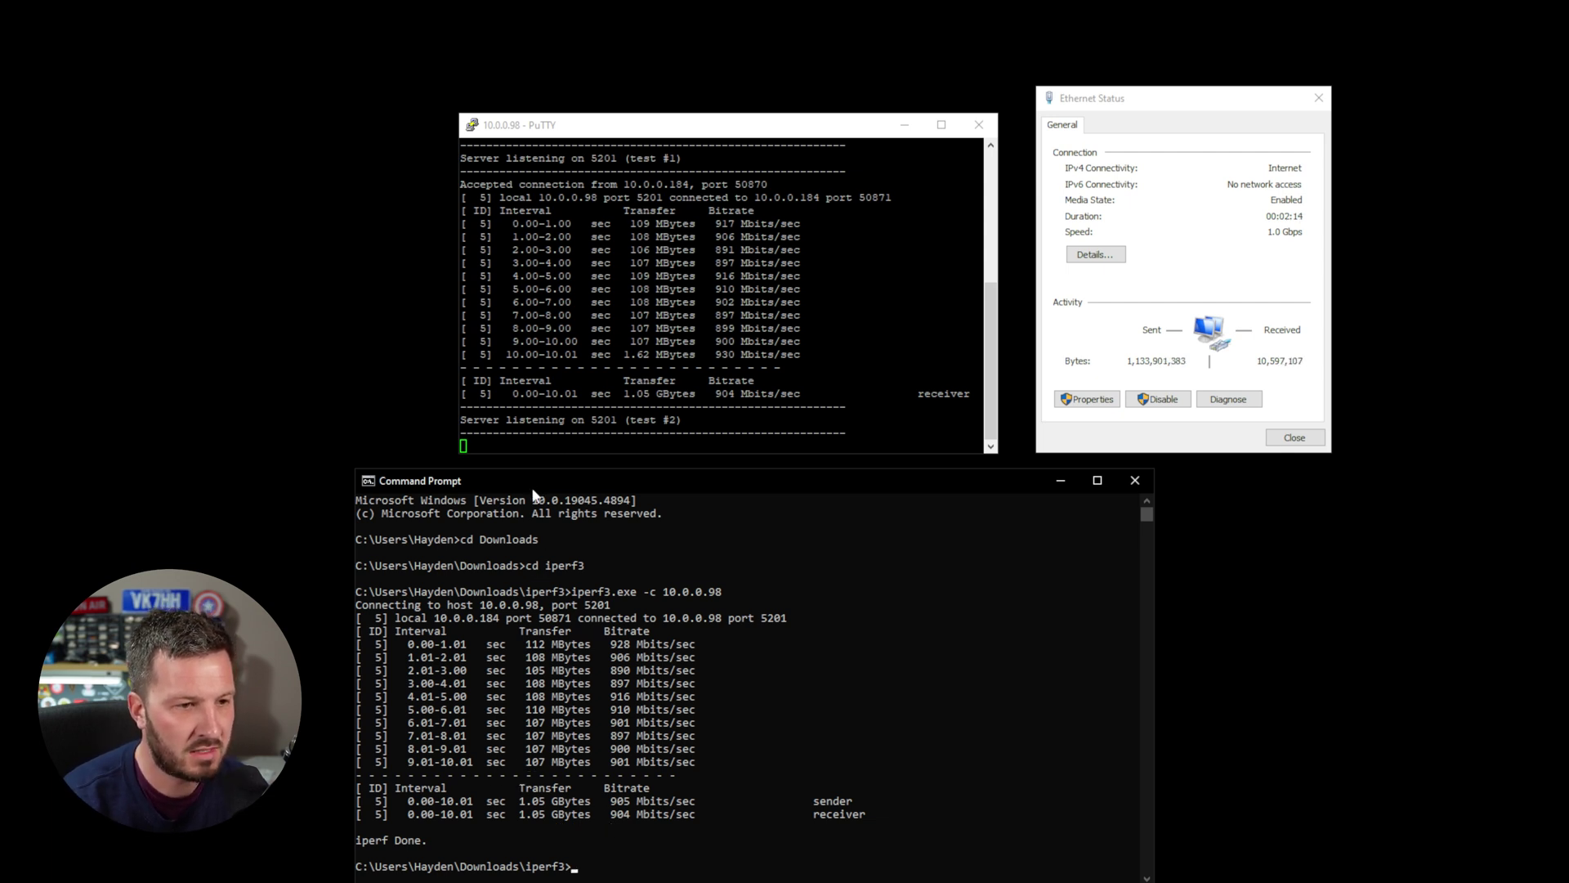
Move the Command Prompt with the first test results to the screen's upper-left area, narrow it, and minimize the PuTTY window.
{"action": "left_click_drag", "start_coordinate": [561, 481], "coordinate": [262, 62]}
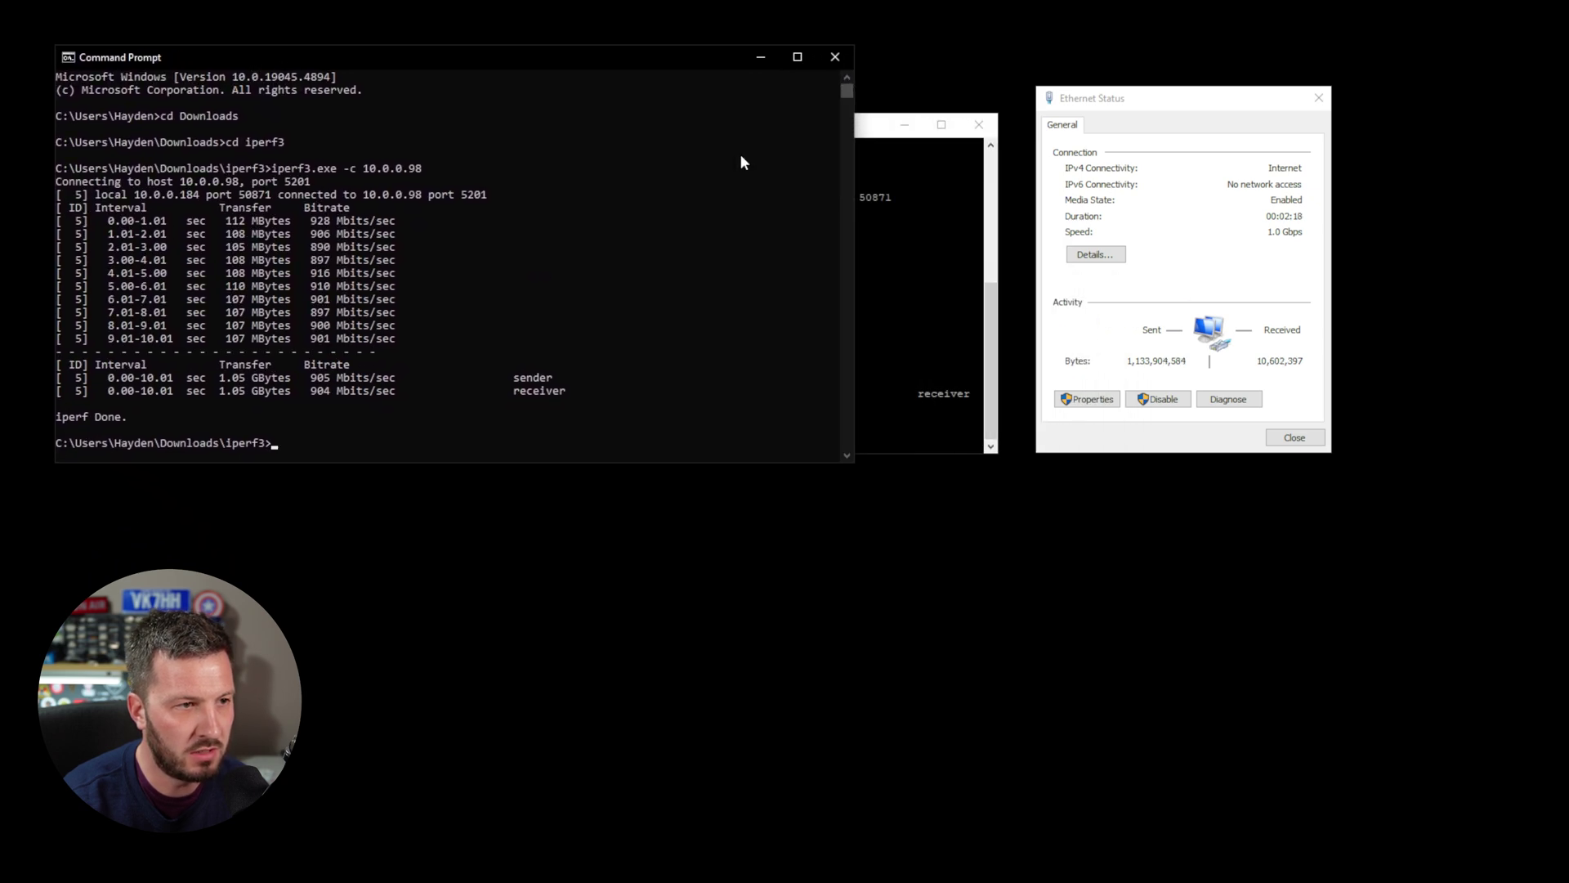
{"action": "left_click_drag", "start_coordinate": [859, 203], "coordinate": [600, 206]}
{"action": "left_click_drag", "start_coordinate": [709, 128], "coordinate": [905, 76]}
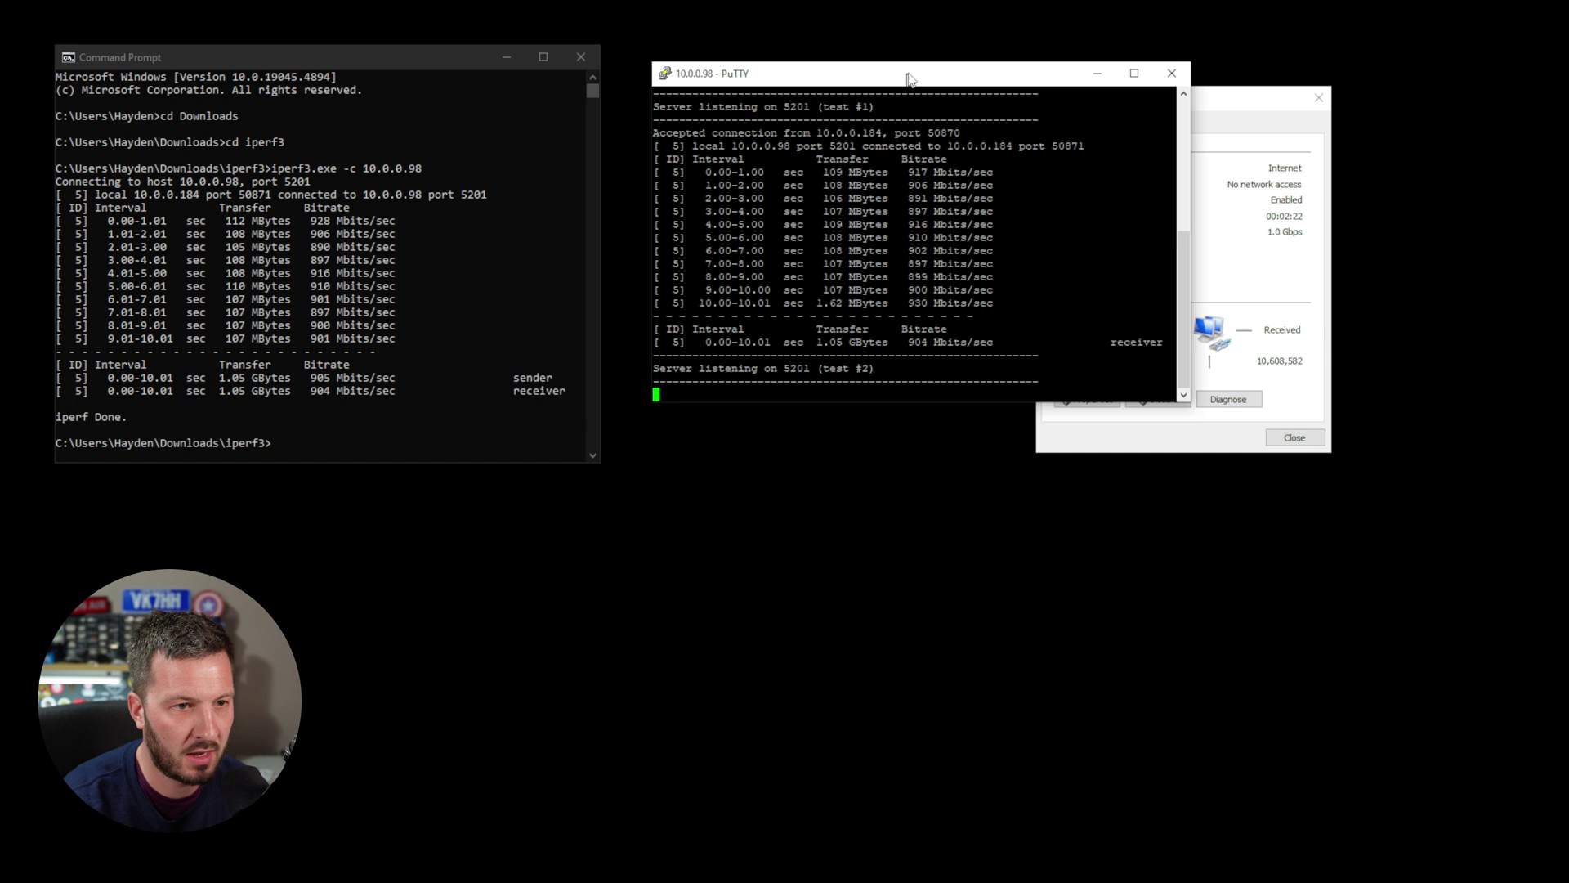
{"action": "left_click", "coordinate": [1101, 74]}
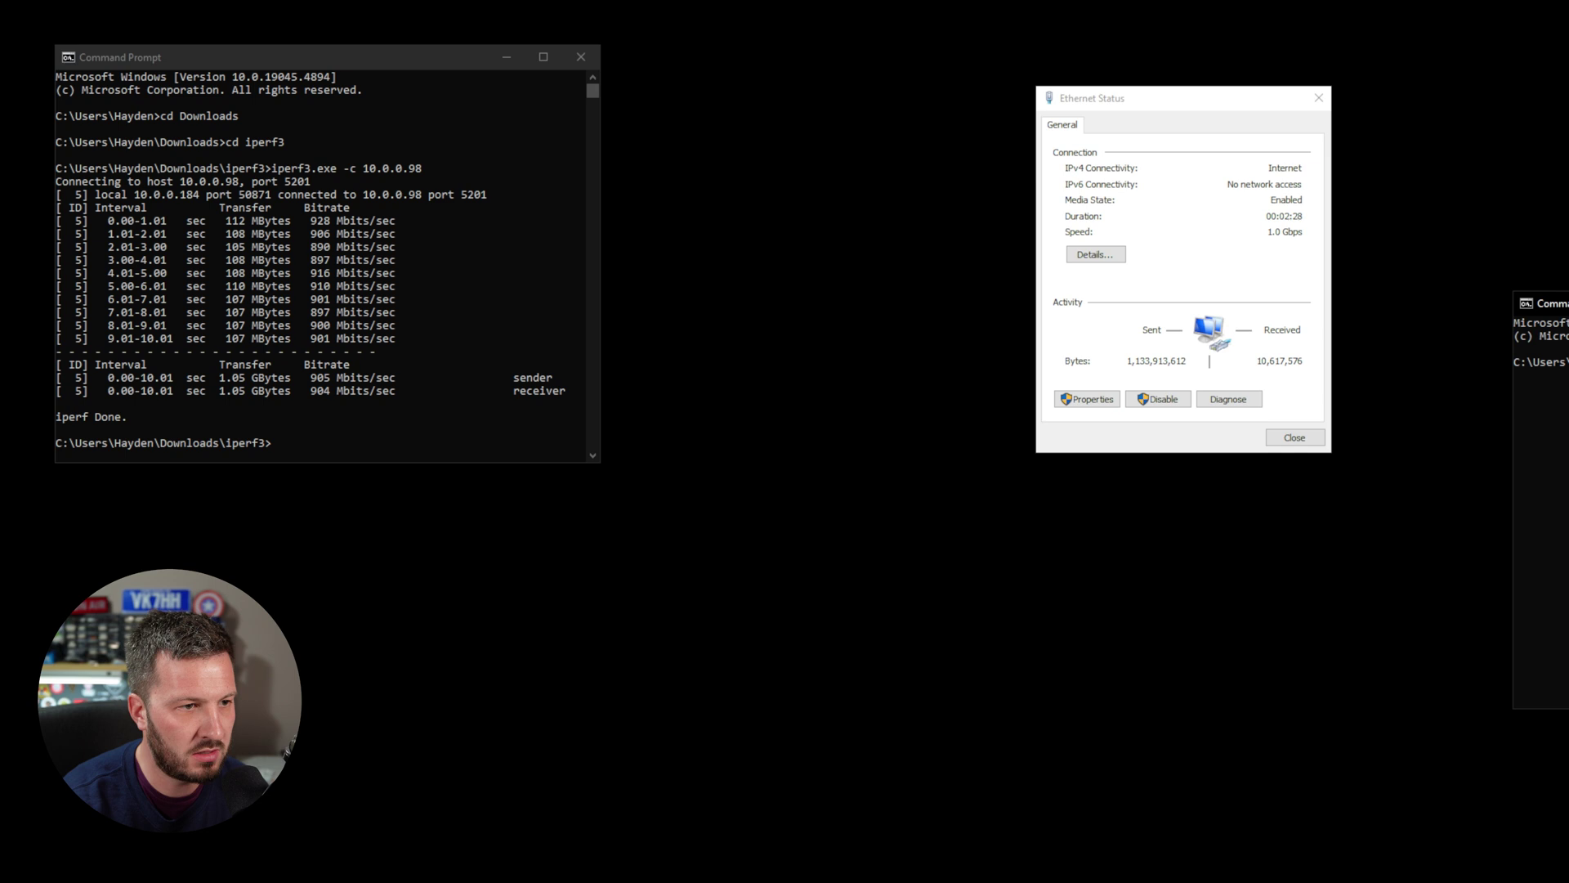
Bring the second Command Prompt into view, shrink it, and place it below the Ethernet Status window.
{"action": "left_click_drag", "start_coordinate": [1568, 308], "coordinate": [940, 470]}
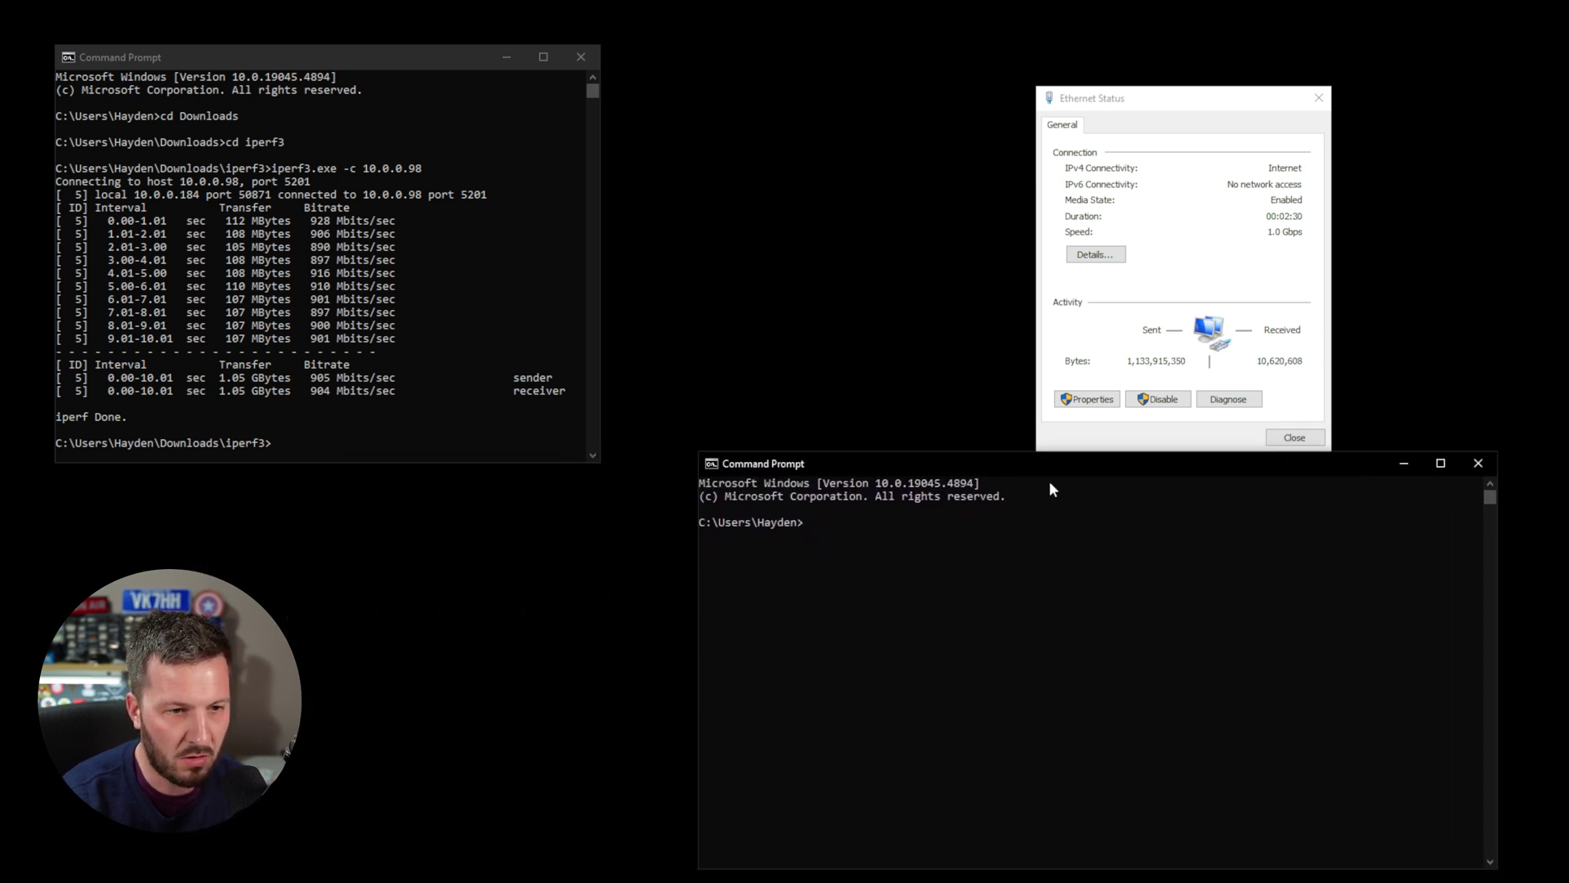
{"action": "left_click_drag", "start_coordinate": [694, 453], "coordinate": [880, 531]}
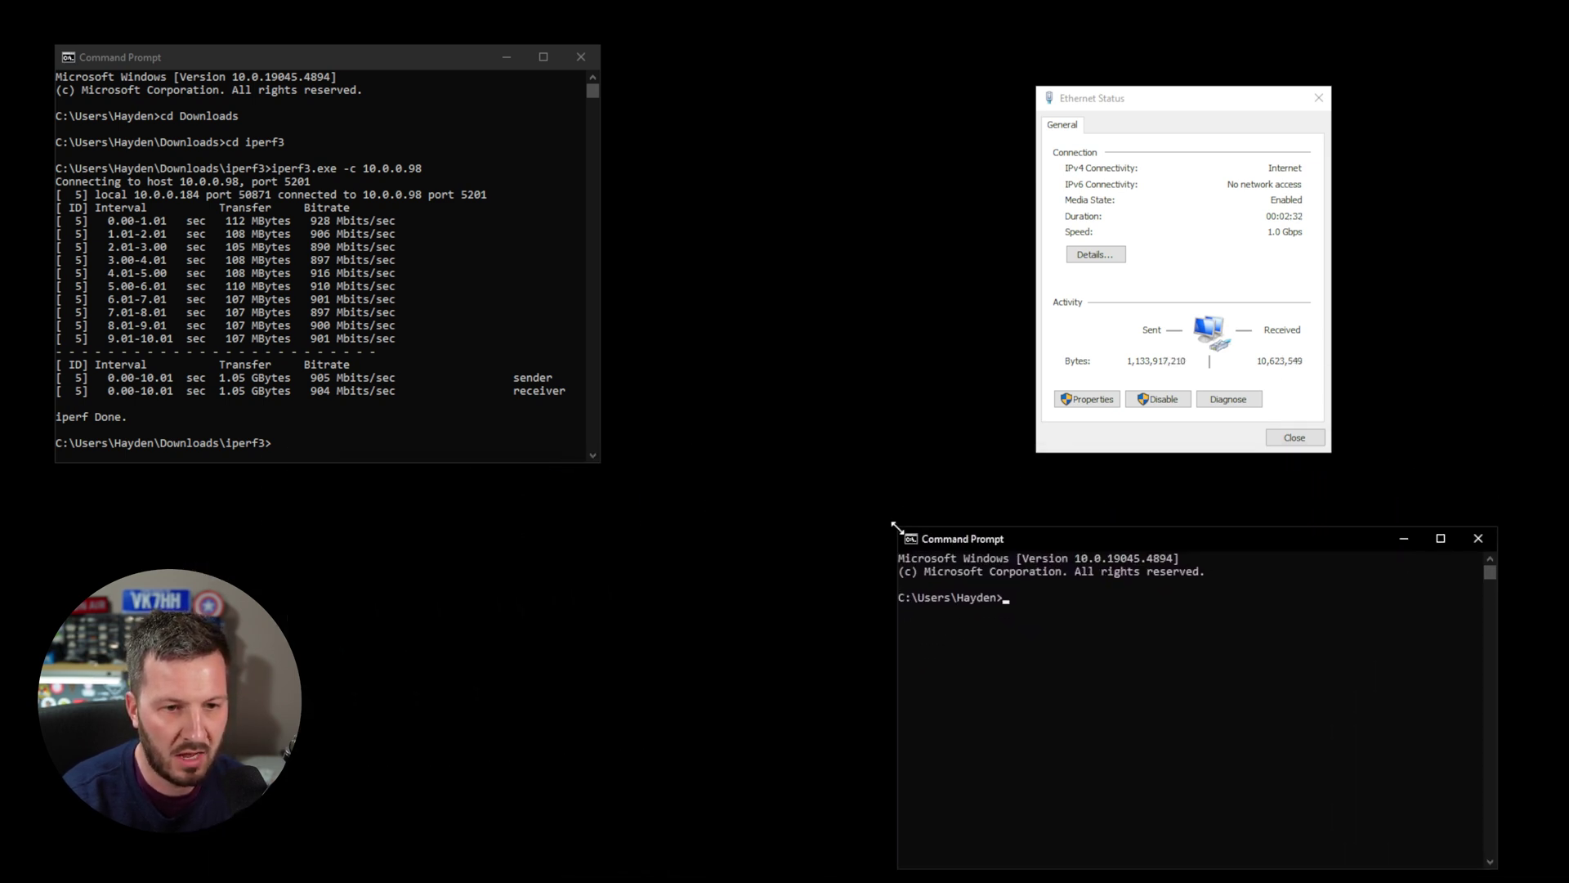
{"action": "left_click_drag", "start_coordinate": [987, 545], "coordinate": [894, 511]}
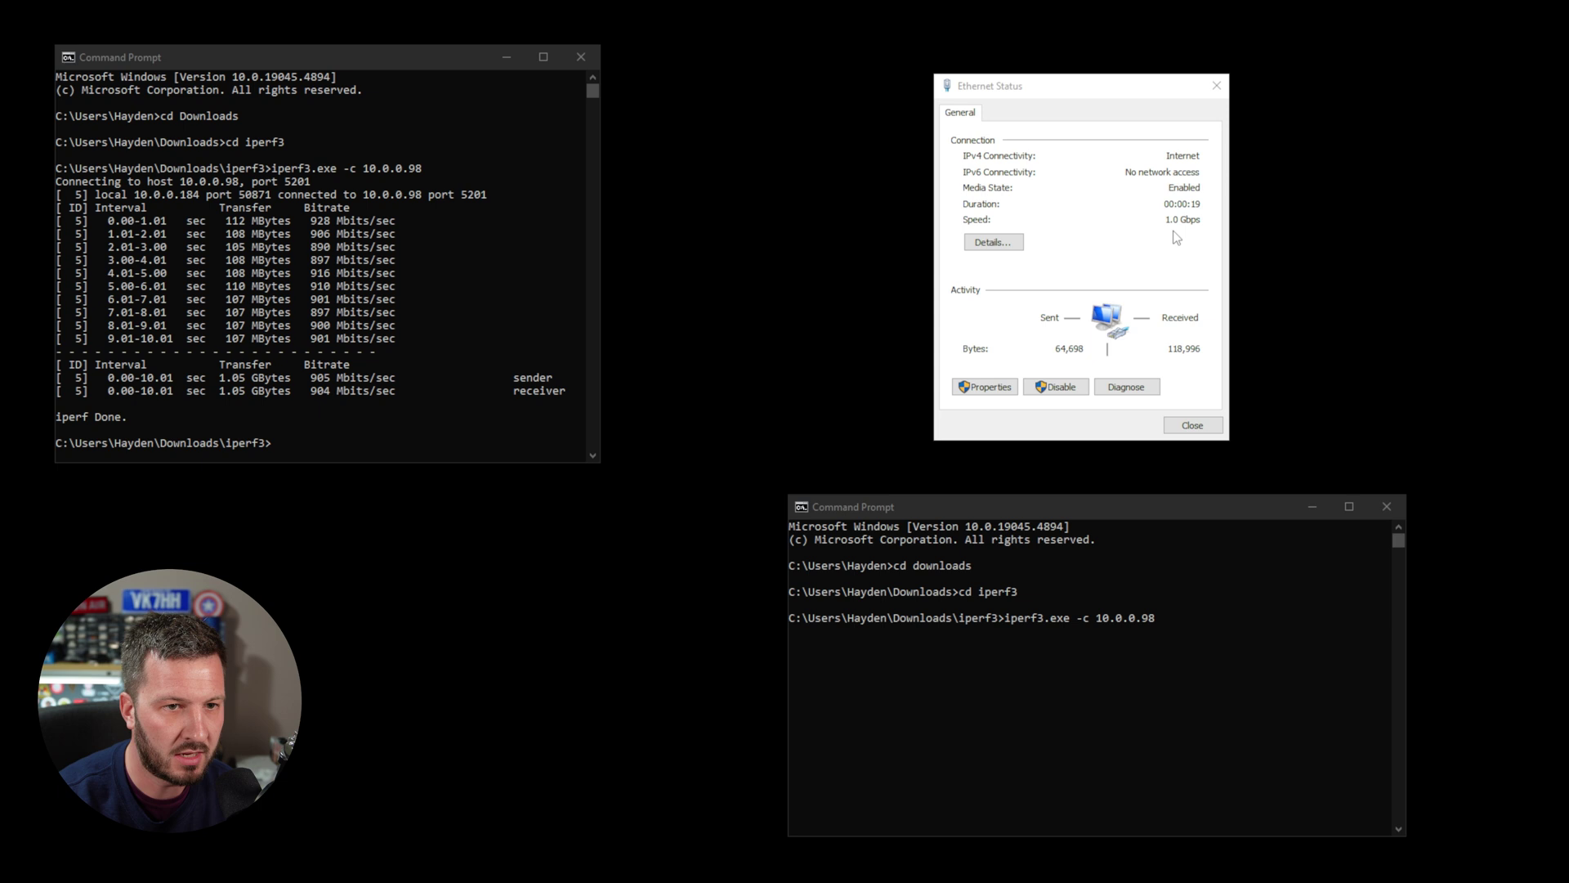
Run the prepared iperf3.exe -c 10.0.0.98 test in the second Command Prompt, once for each of two successive Ethernet connections.
{"action": "left_click", "coordinate": [997, 505]}
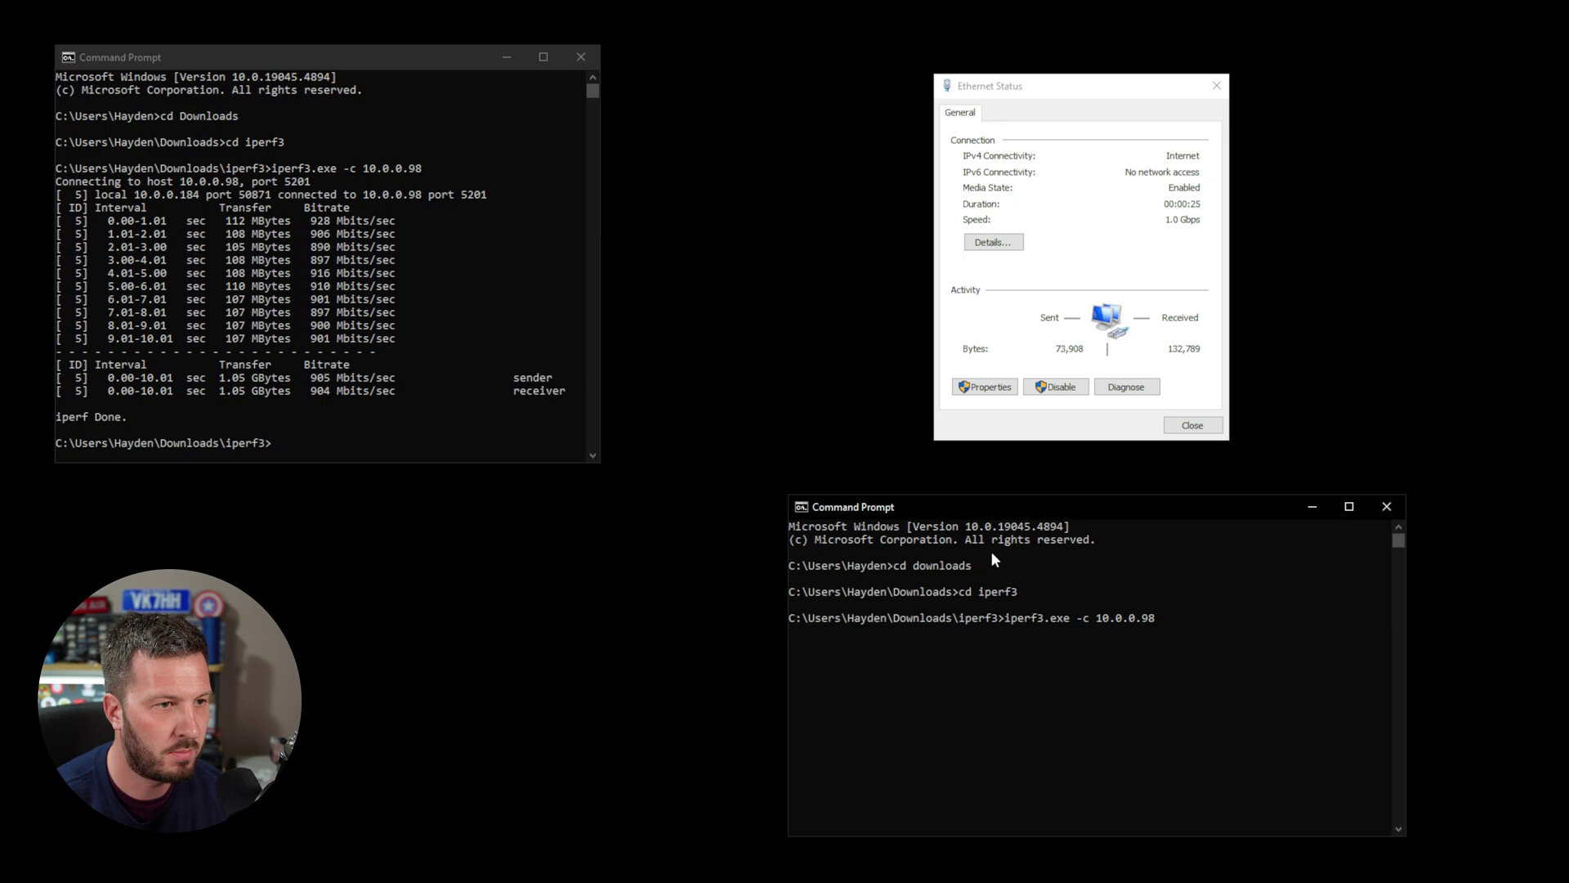
{"action": "key", "text": "Return"}
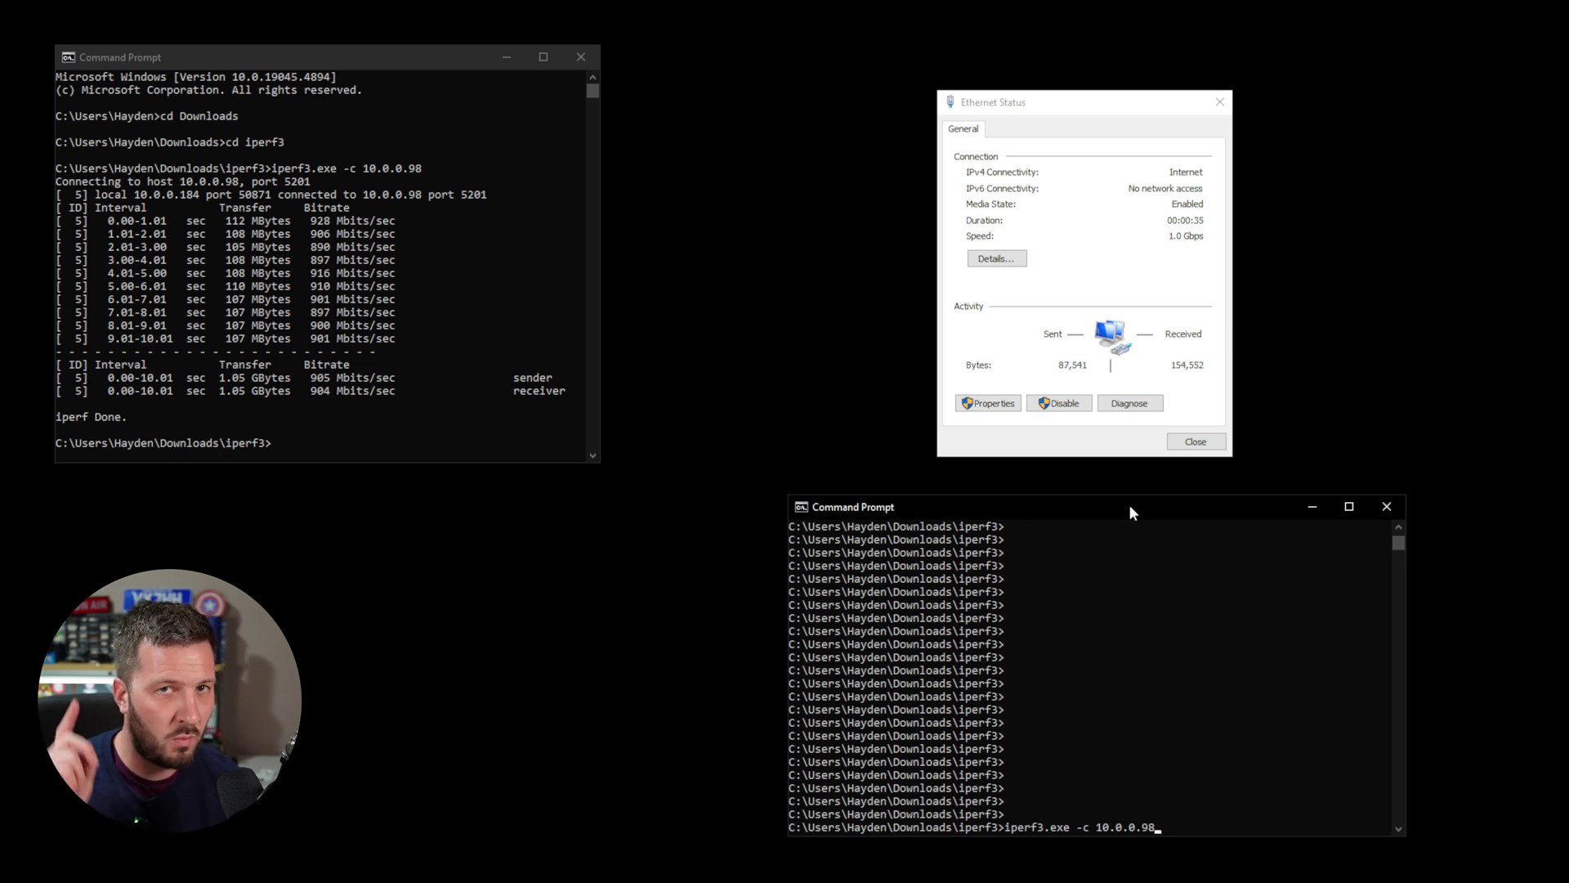
{"action": "key", "text": "Return"}
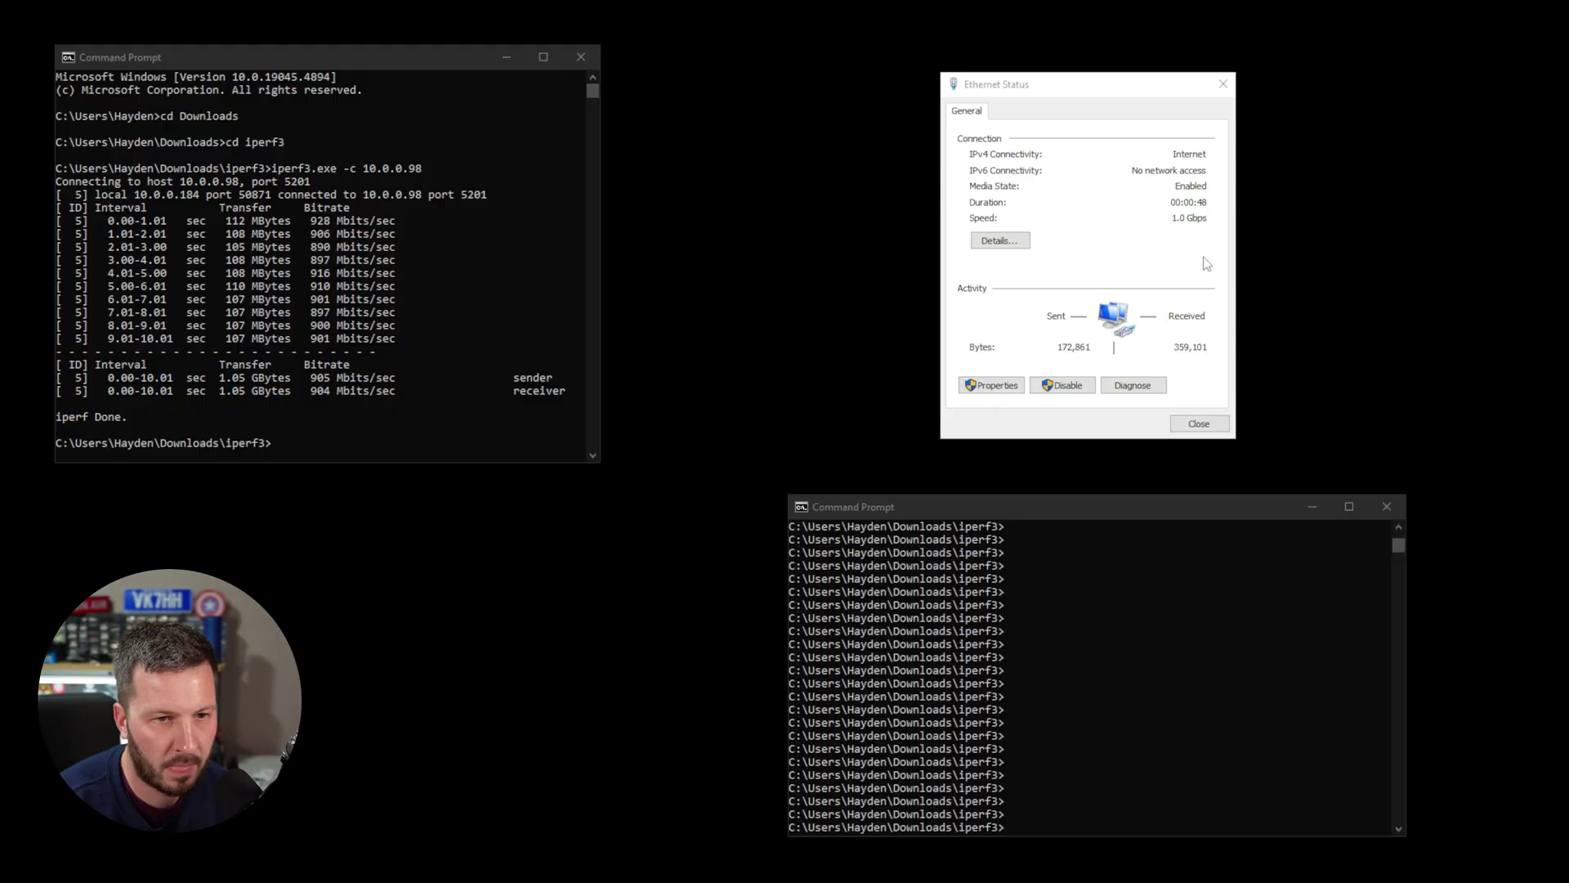
Repeat the previous iperf3 client test to 10.0.0.98 from the cleared second Command Prompt.
{"action": "left_click", "coordinate": [885, 512]}
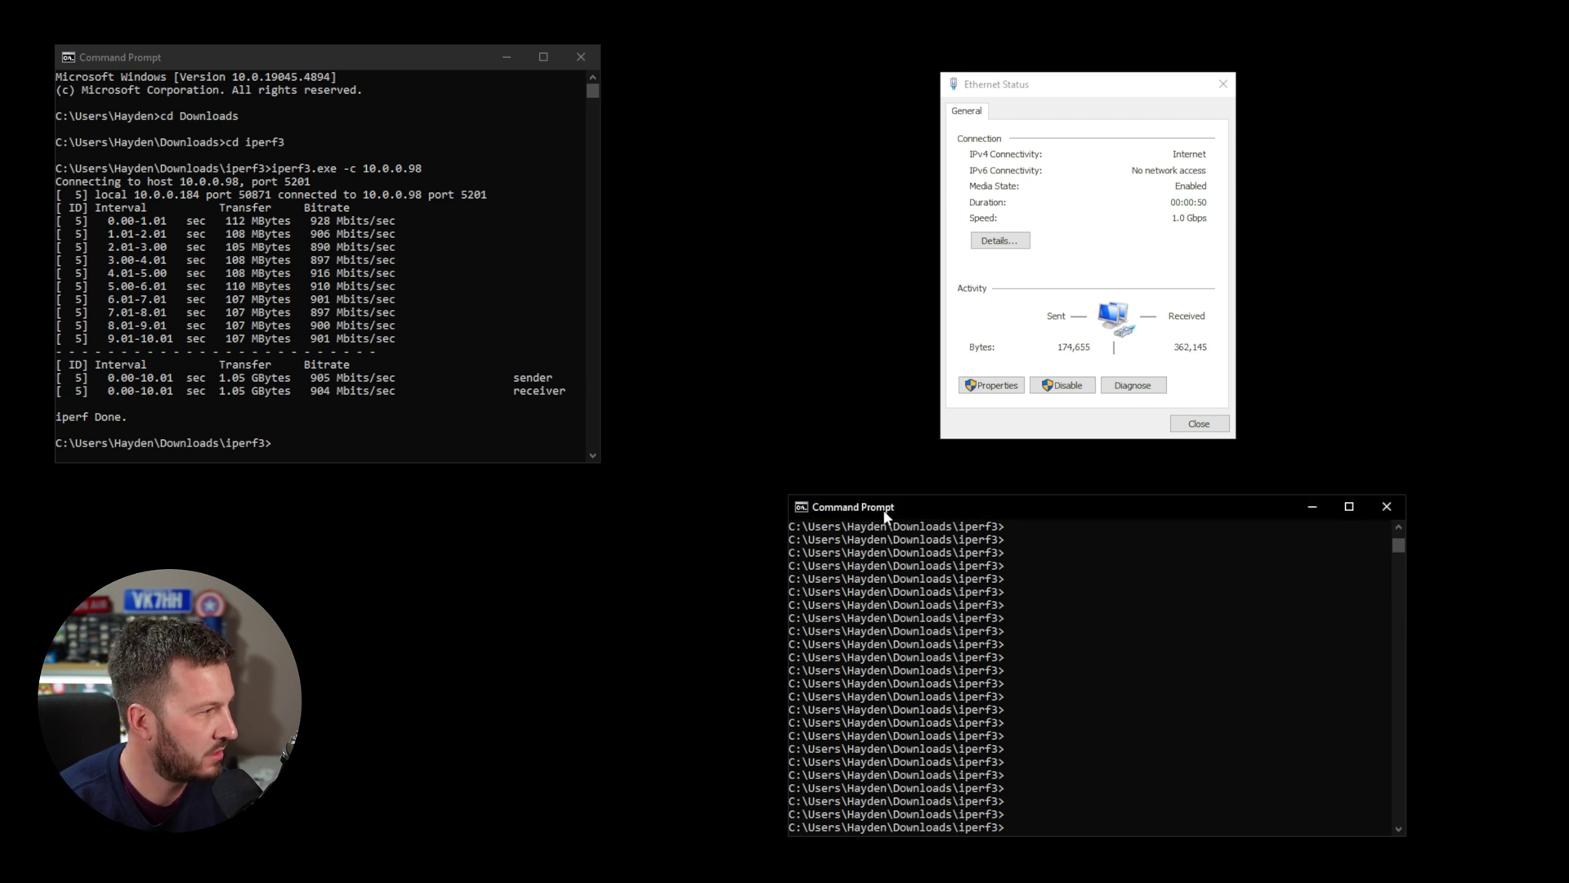
{"action": "key", "text": "Up"}
{"action": "key", "text": "Return"}
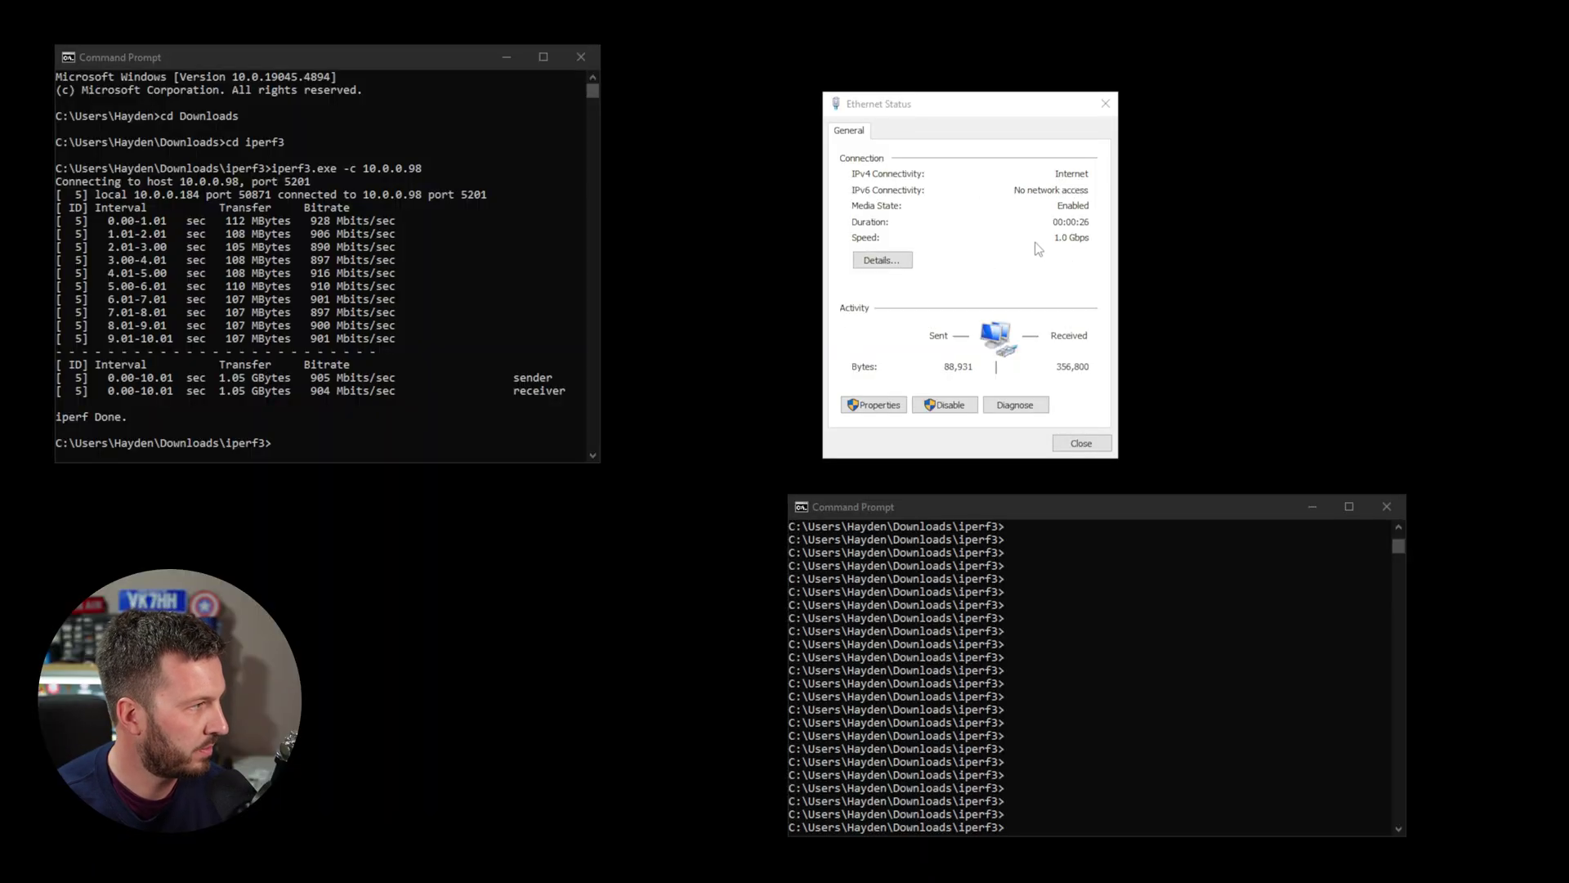
Rerun iperf3.exe -c 10.0.0.98 in the second Command Prompt for the newly re-established Ethernet connection.
{"action": "left_click", "coordinate": [1029, 252]}
{"action": "left_click", "coordinate": [1097, 507]}
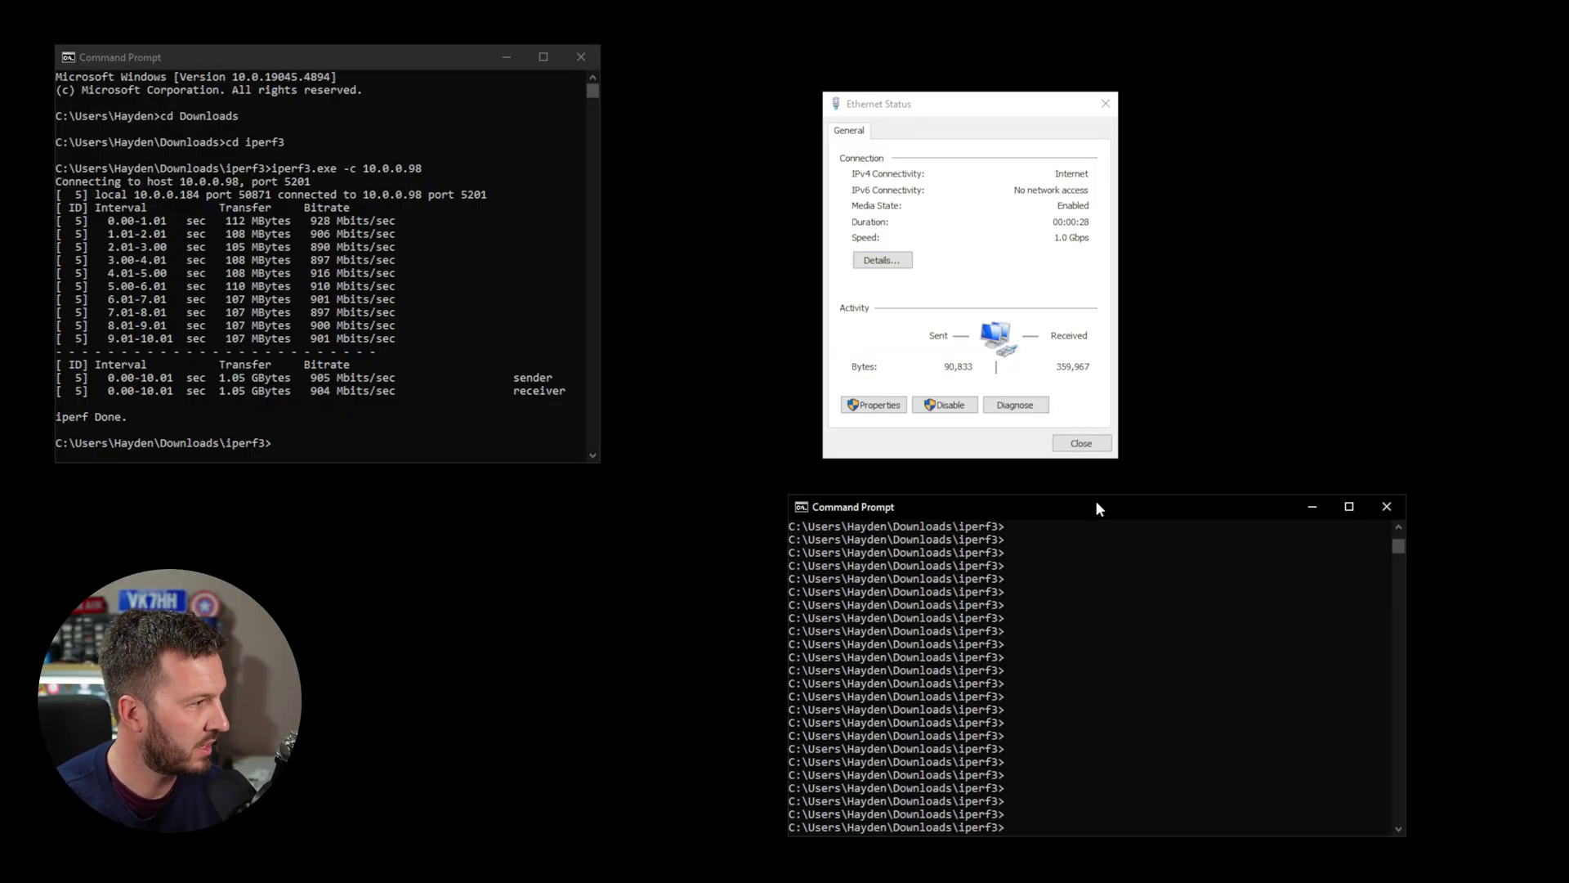
{"action": "key", "text": "Up"}
{"action": "key", "text": "Return"}
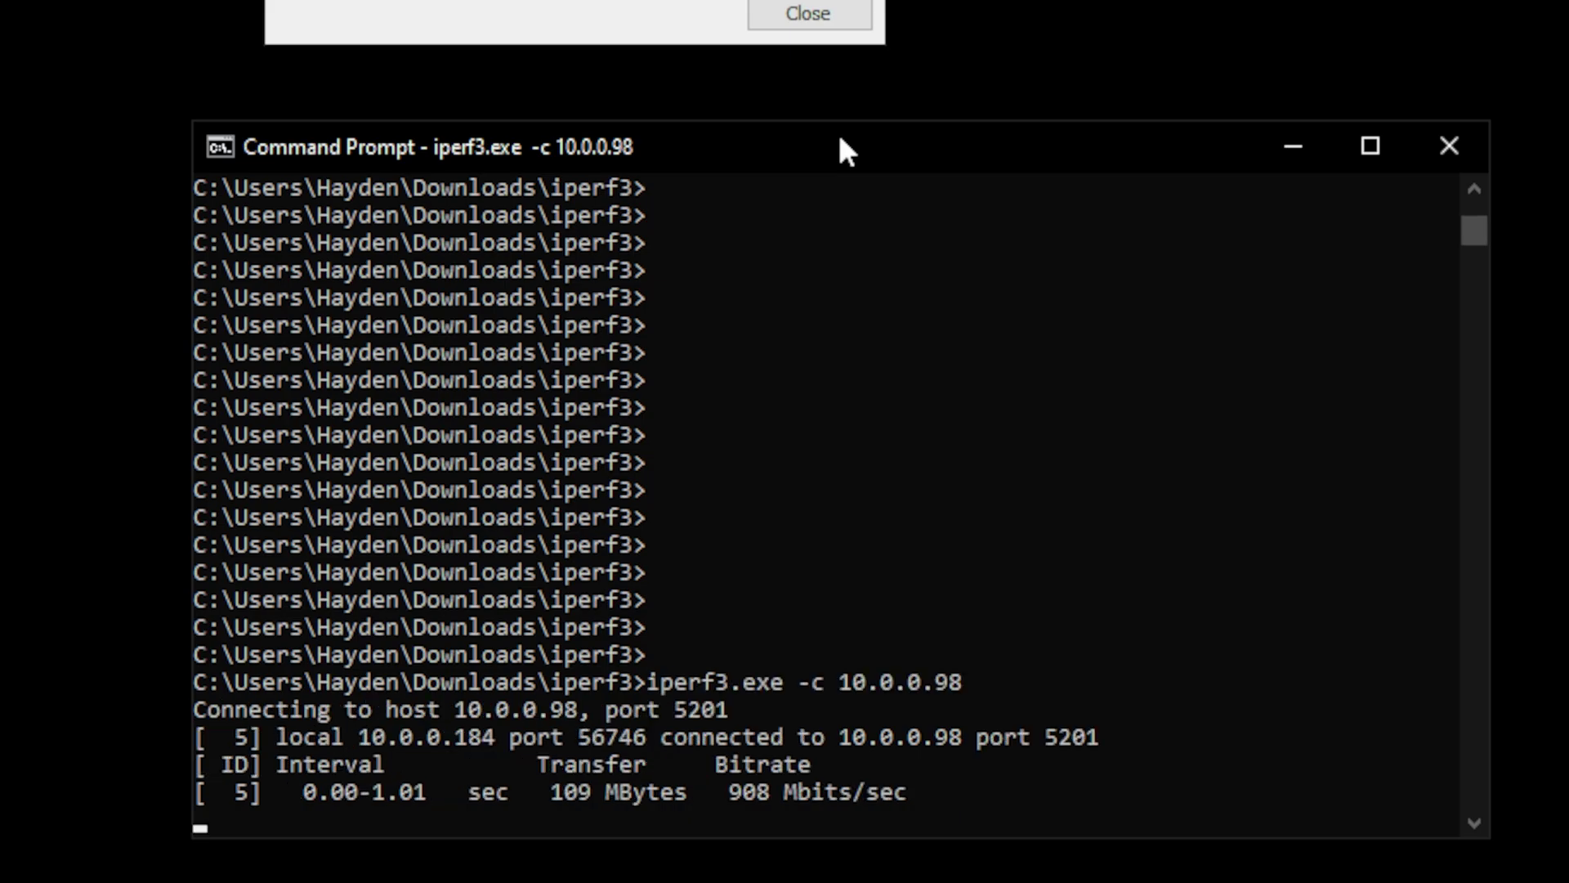